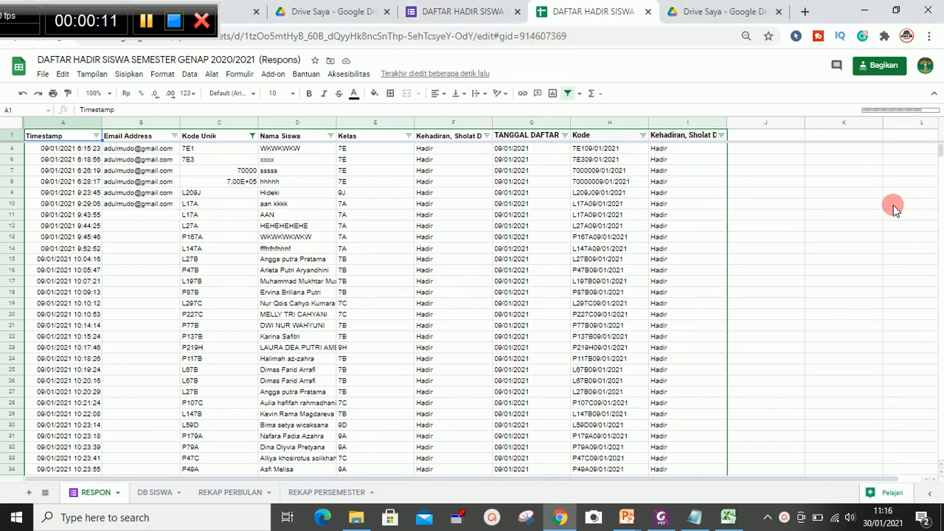
- Browse the attendance responses and the DB SISWA sheet of the spreadsheet
scroll(893, 209, "down", 4)
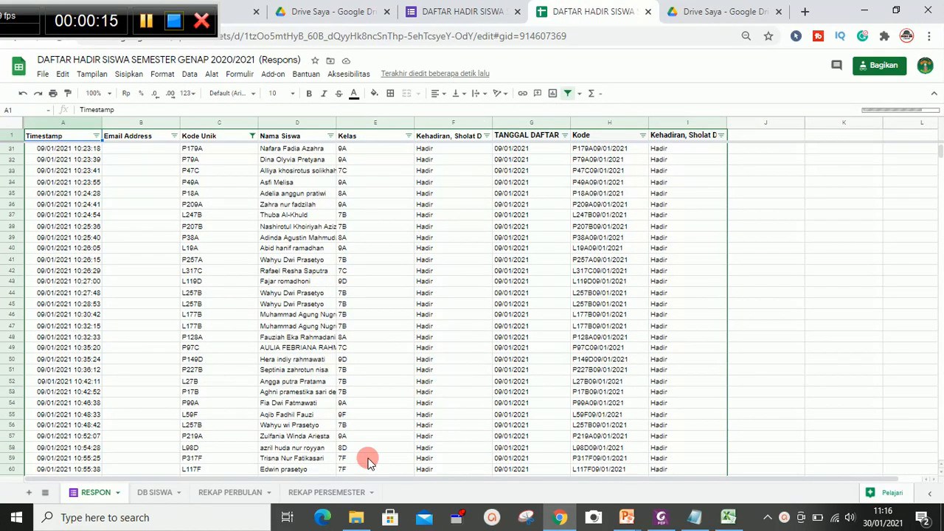
left_click(152, 493)
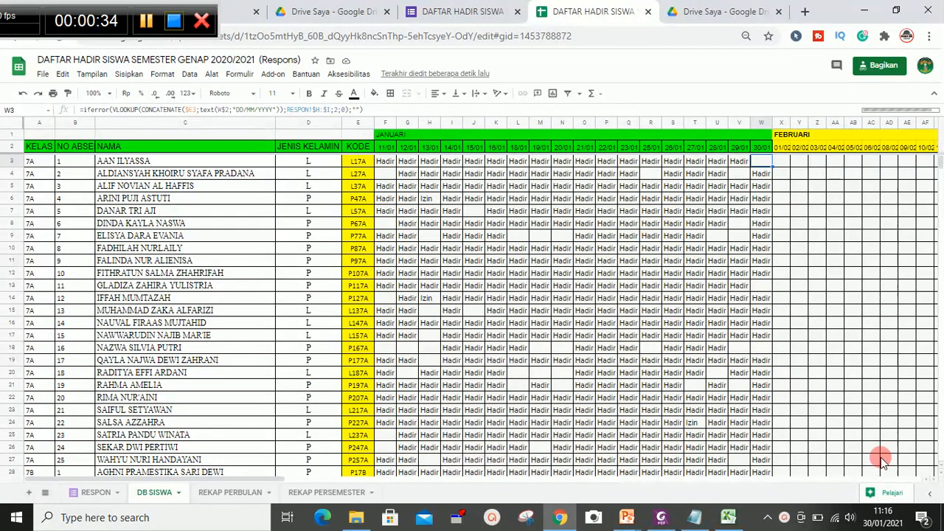
left_click_drag(254, 479, 447, 470)
left_click_drag(217, 471, 143, 452)
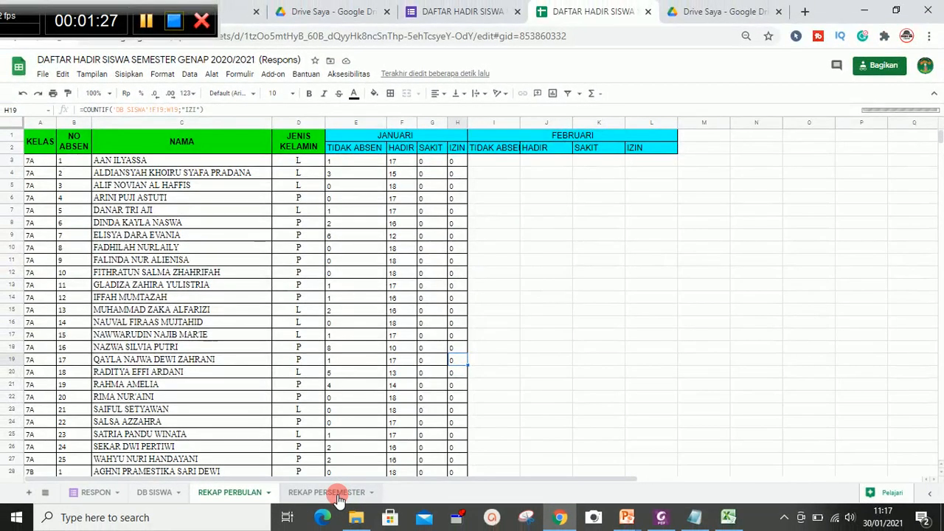
- Review the REKAP PERSEMESTER summary sheet and return to the RESPON sheet
left_click(338, 497)
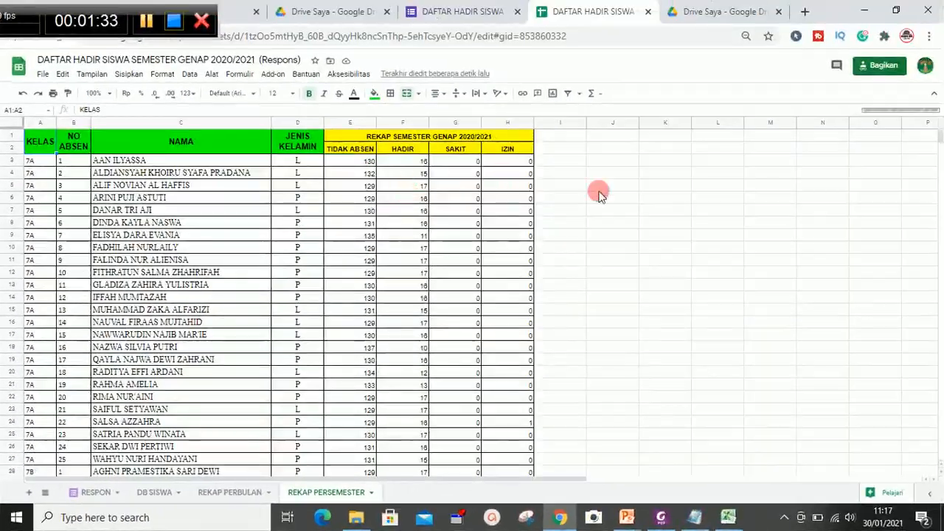
left_click(768, 199)
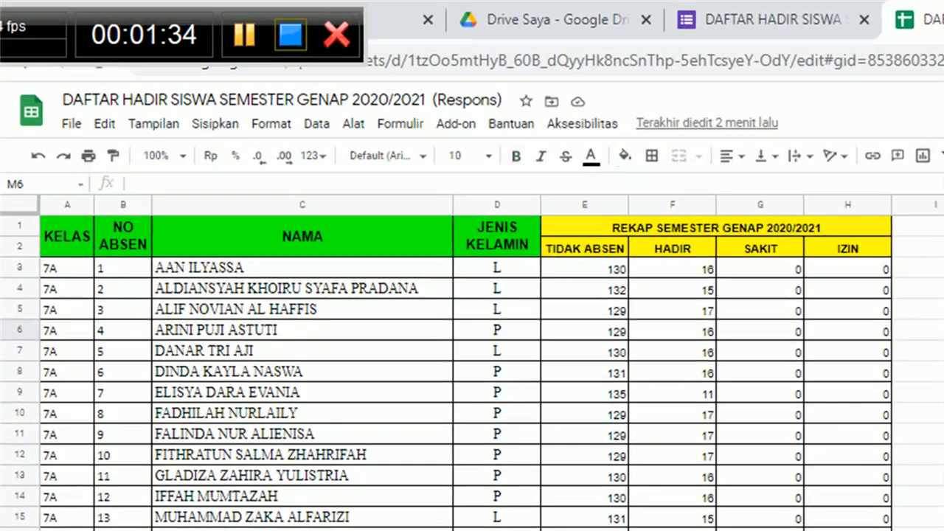
scroll(472, 369, "down", 20)
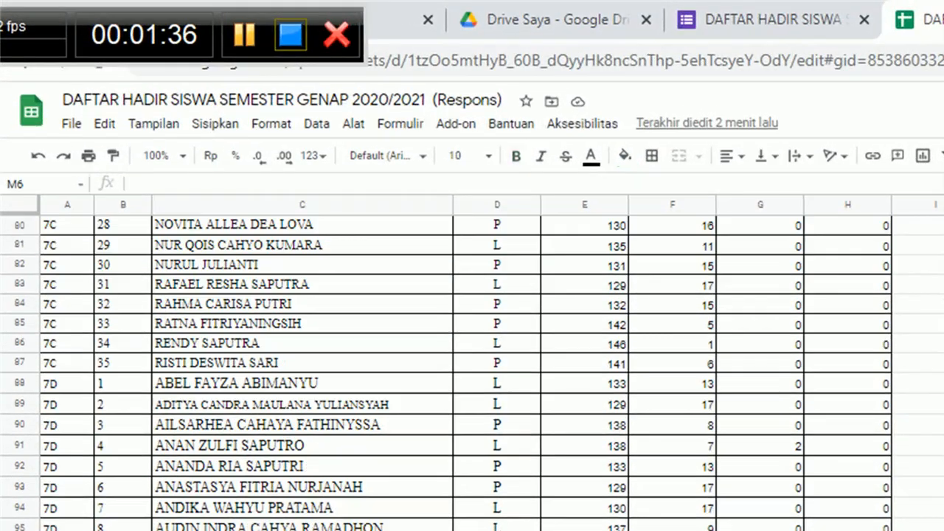
scroll(472, 369, "down", 9)
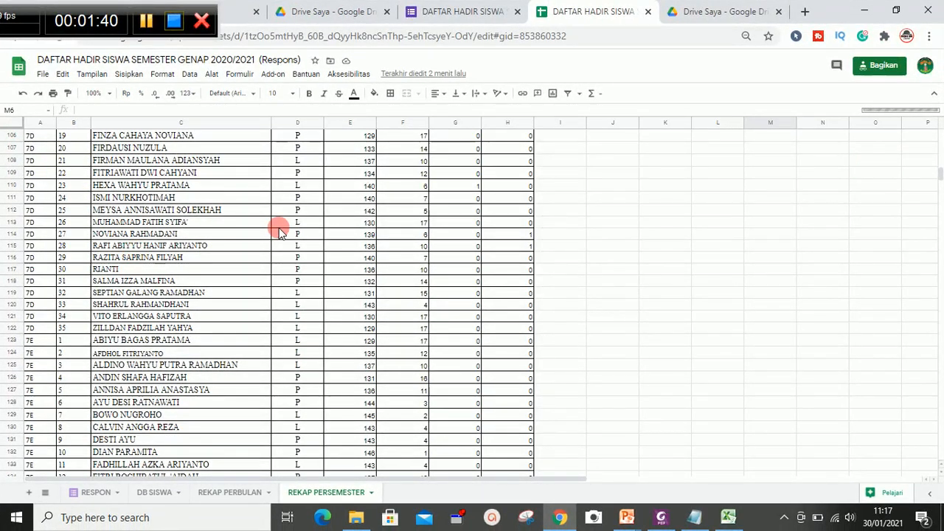
left_click(95, 492)
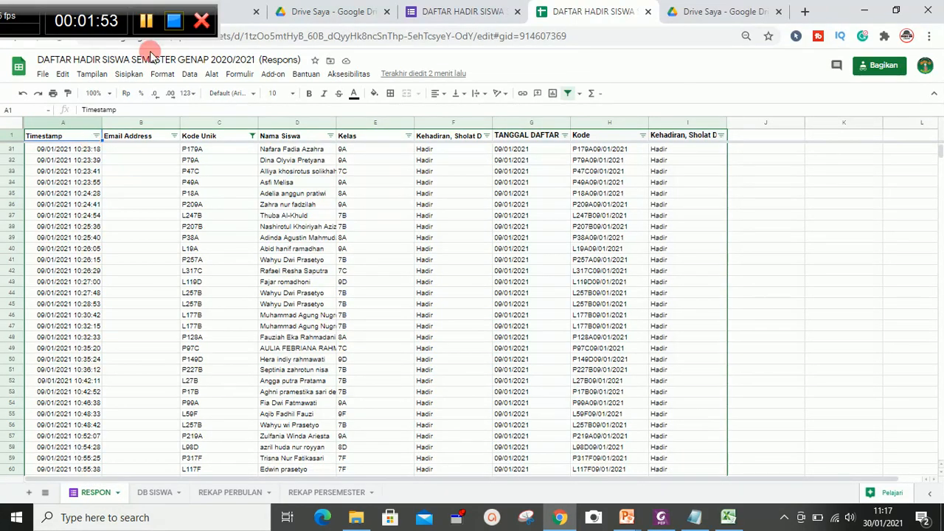
- Open the attendance form's preview and enter L17k in the Kode Unik field to test its validation
left_click(428, 12)
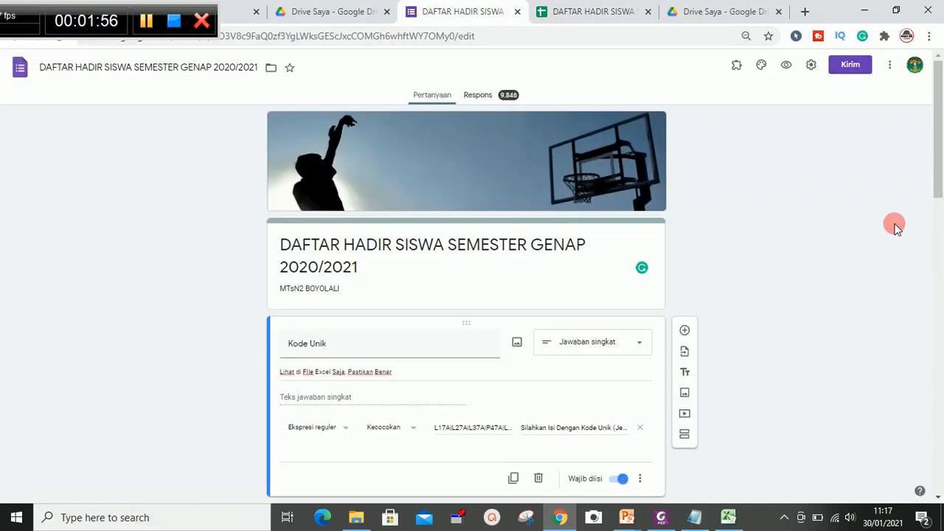
left_click_drag(942, 168, 902, 189)
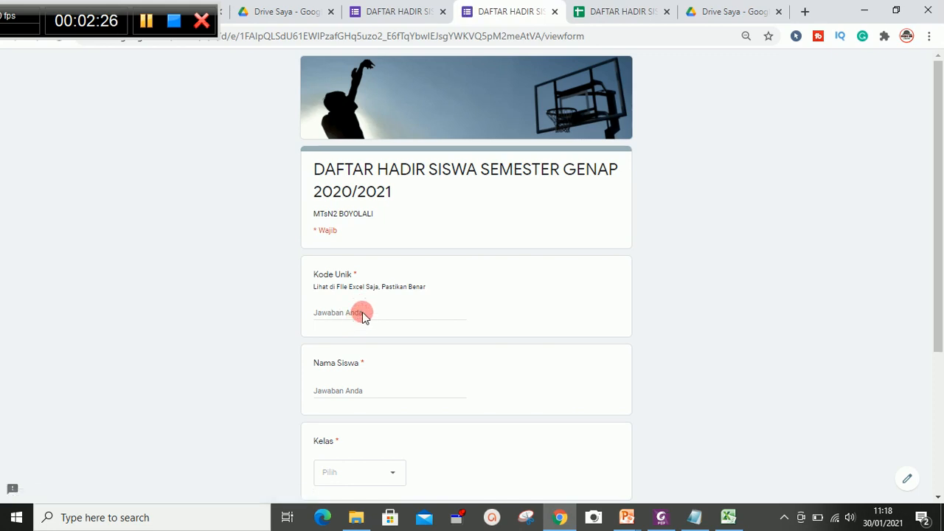
left_click(360, 318)
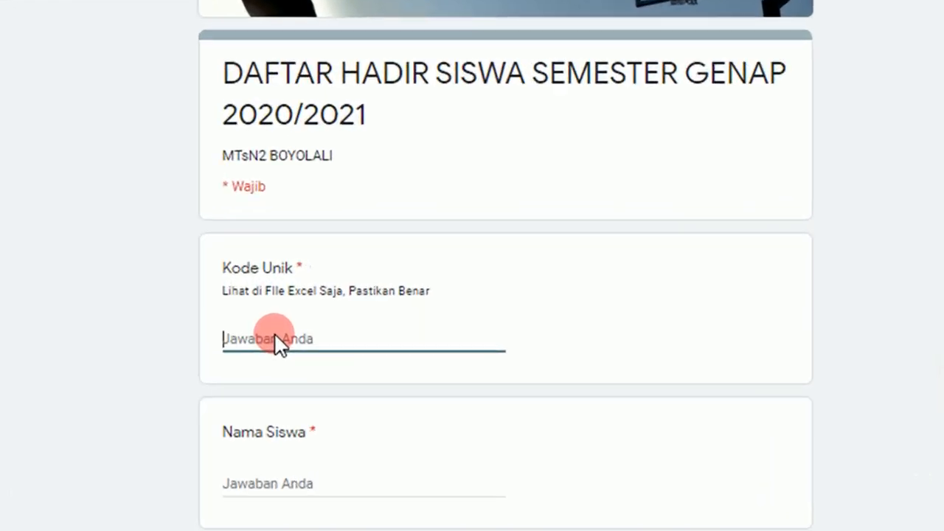
type("I1")
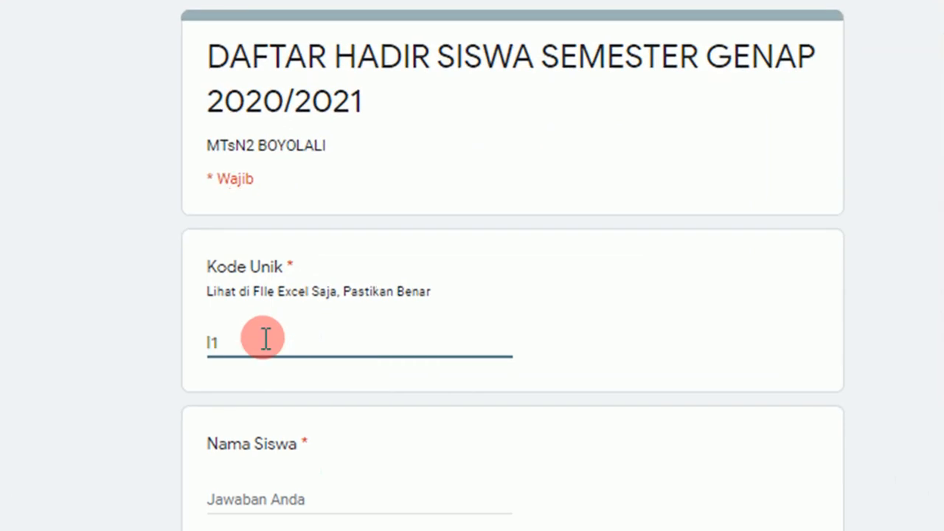
key("BackSpace")
key("BackSpace")
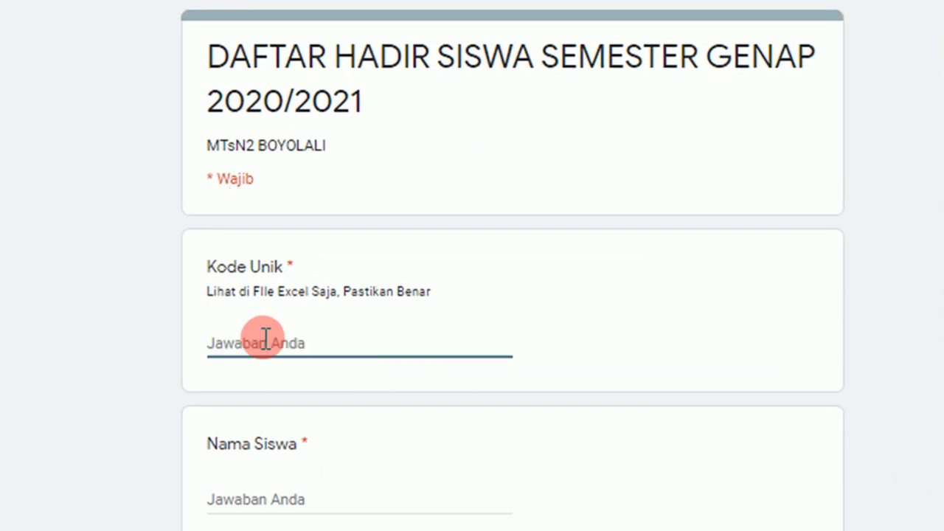
type("L")
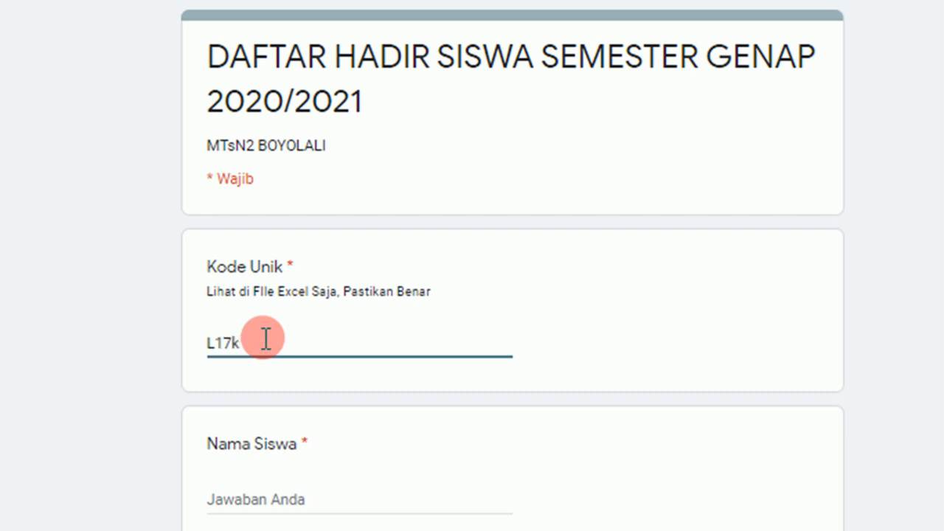
type("17k")
left_click(304, 498)
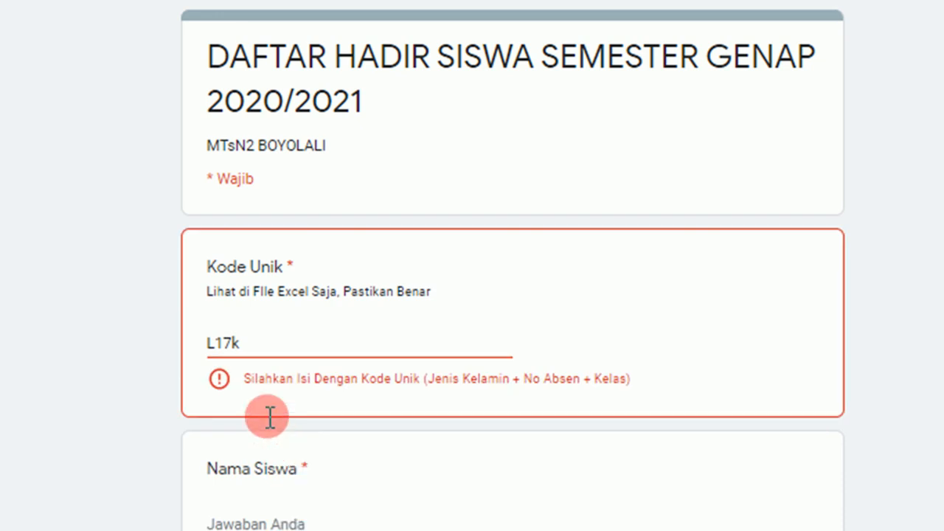
- Correct the Kode Unik answer to L17A
left_click(269, 338)
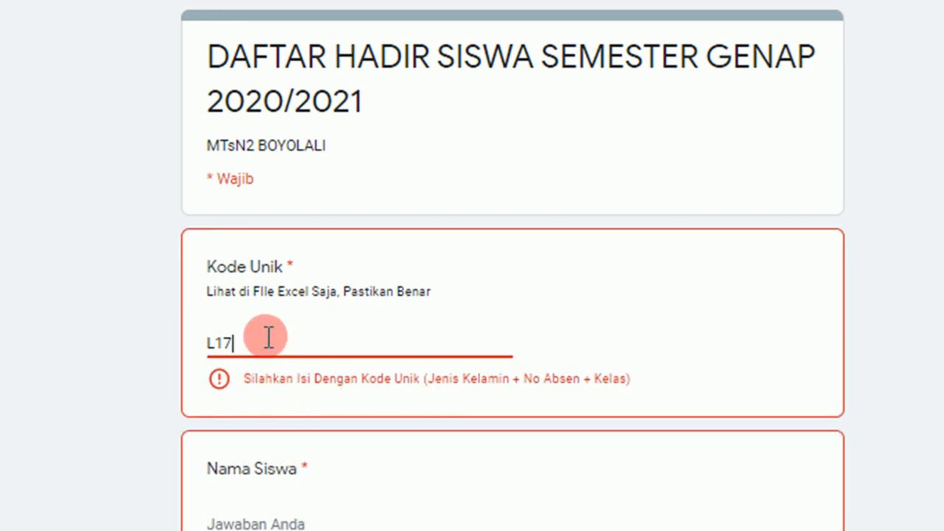
type("A")
left_click(300, 490)
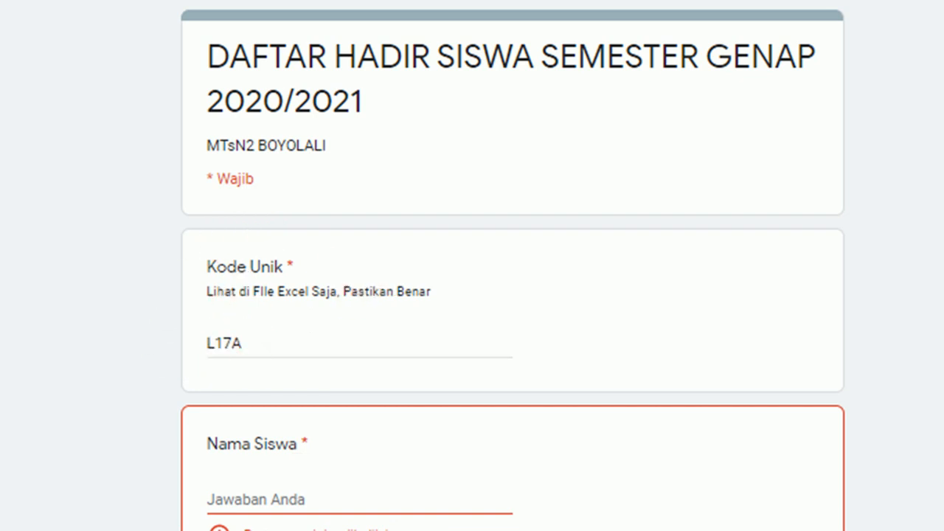
- Switch to the notepad notes and review the outline of the attendance setup steps
key("alt+Tab")
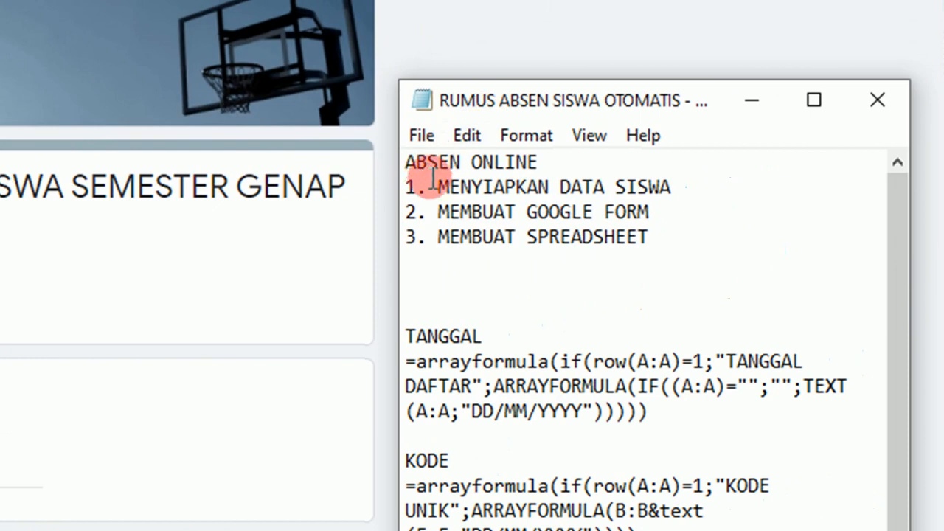
left_click_drag(440, 176, 655, 185)
left_click(655, 210)
left_click_drag(407, 237, 507, 235)
left_click(546, 289)
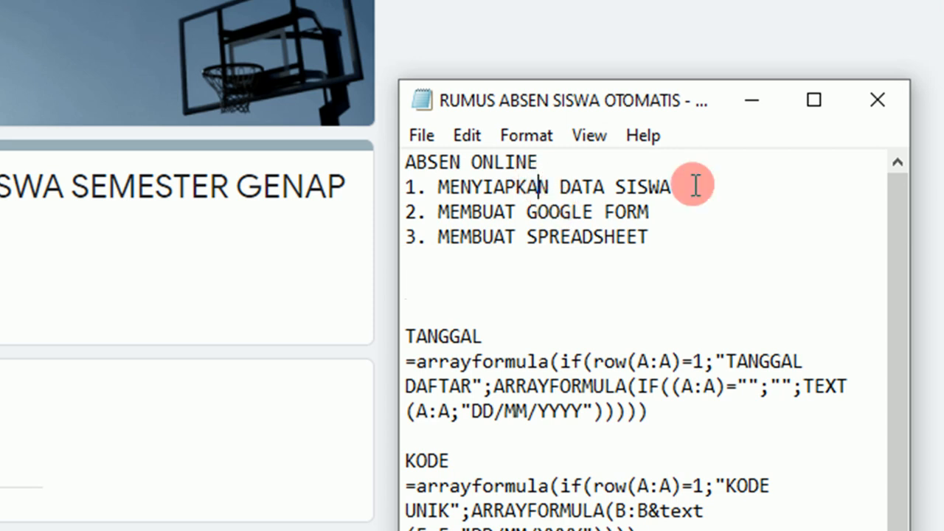
left_click(754, 102)
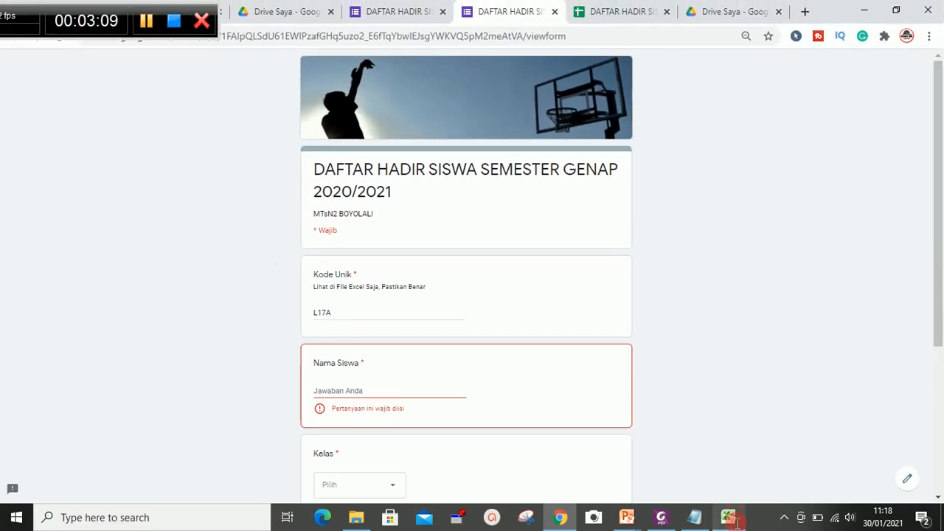
- Switch to the Excel student list and review the KELAS, NO ABSEN, NAMA, JENIS KELAMIN and KODE headers
left_click(738, 522)
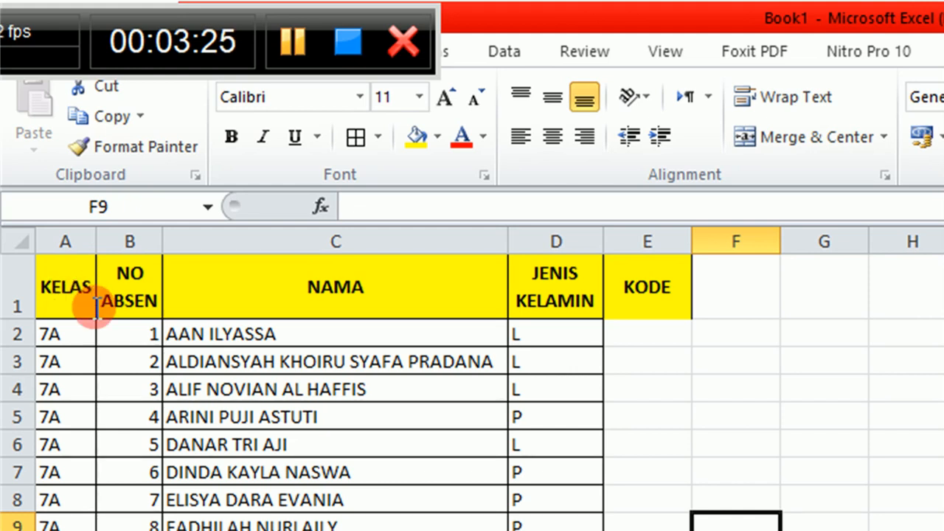
left_click(70, 294)
left_click(122, 292)
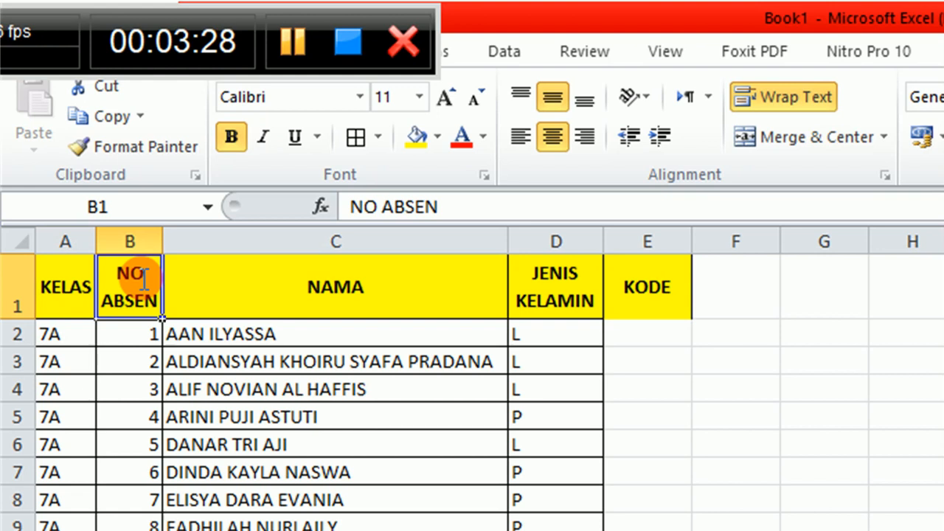
left_click(323, 288)
left_click(561, 304)
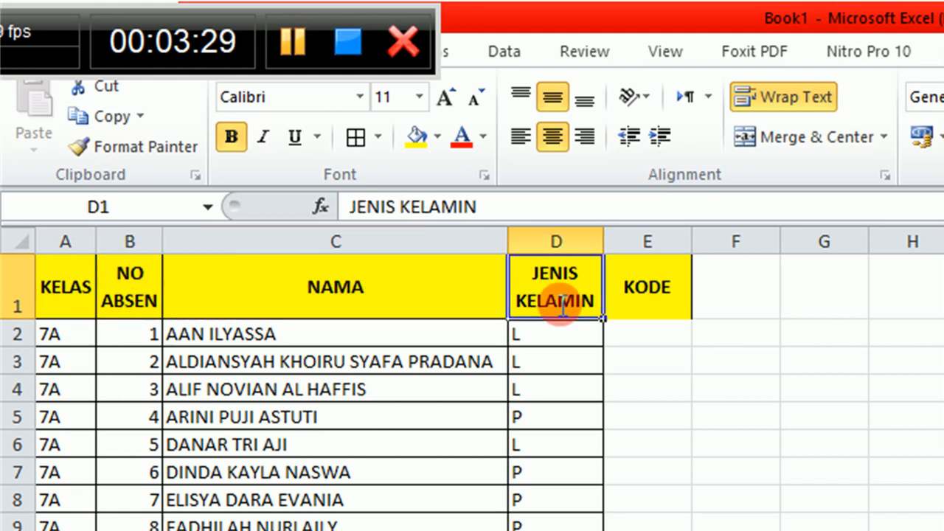
left_click(648, 301)
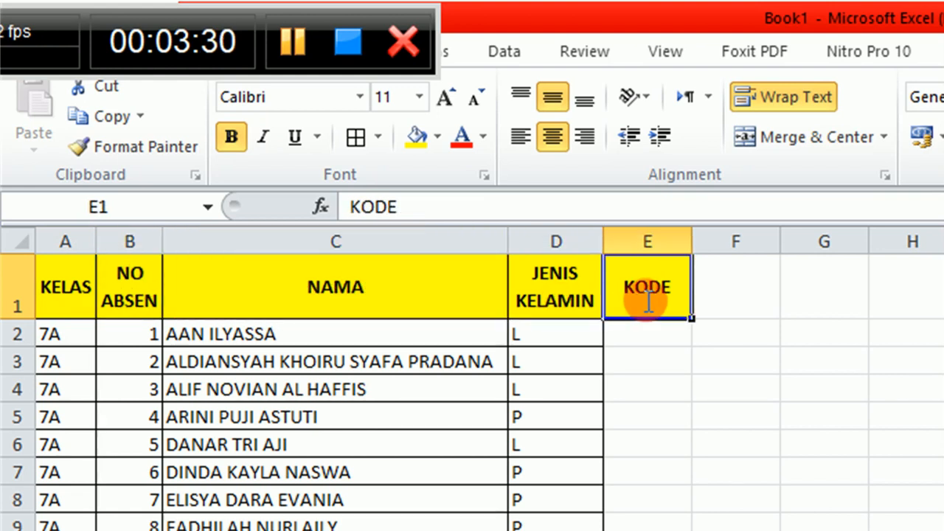
left_click(76, 301)
left_click(127, 288)
left_click(265, 290)
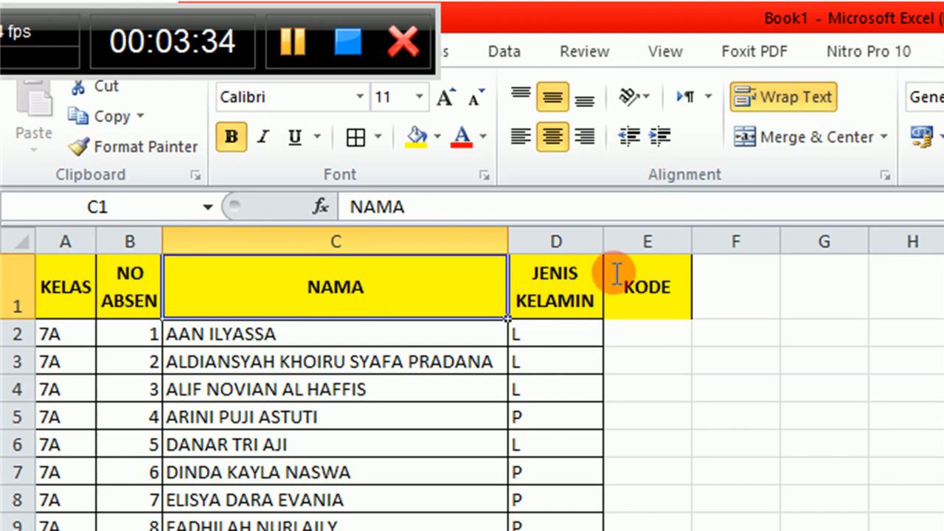
left_click(657, 335)
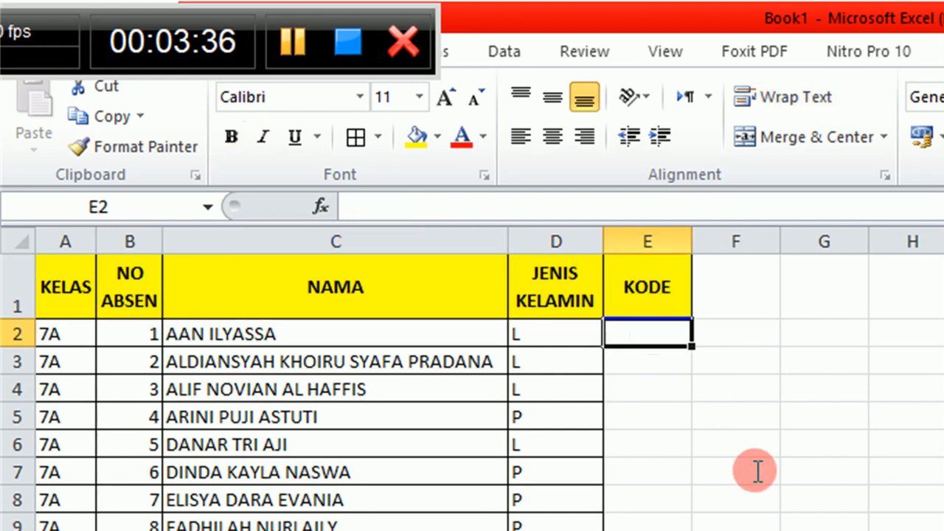
- Check the Kode Unik regular-expression pattern in the form editor and return to the Excel sheet
left_click(560, 518)
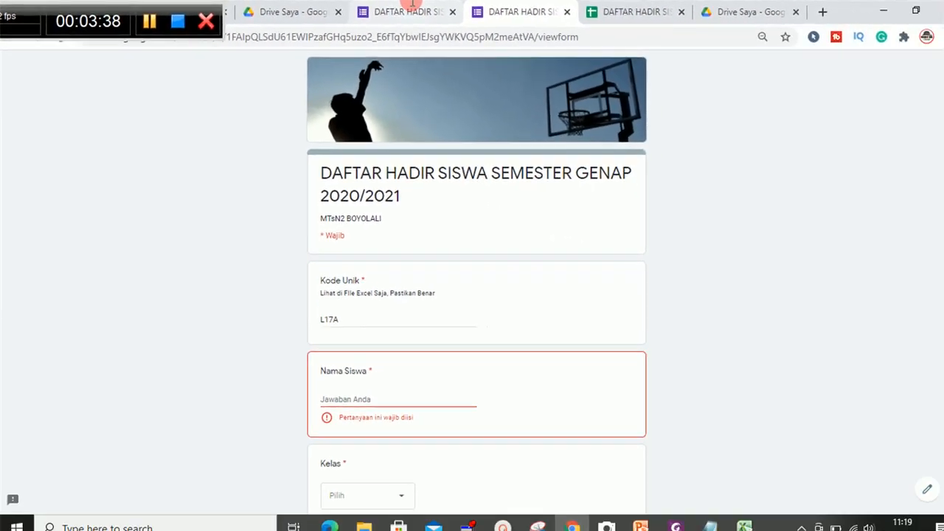
left_click(807, 10)
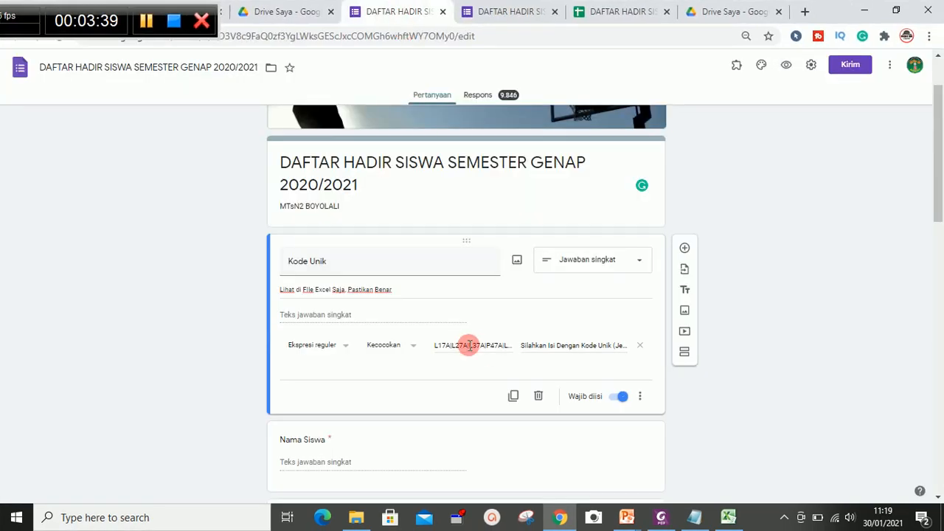
left_click(450, 348)
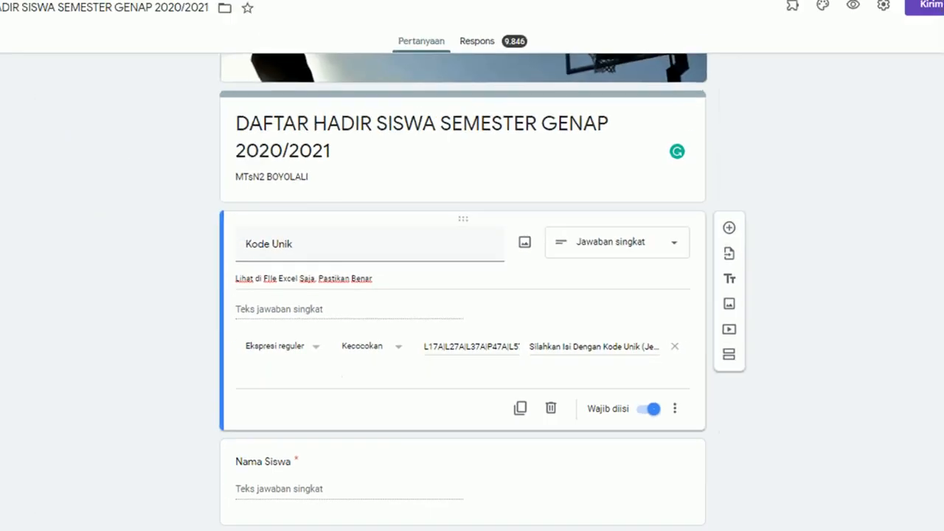
left_click(717, 516)
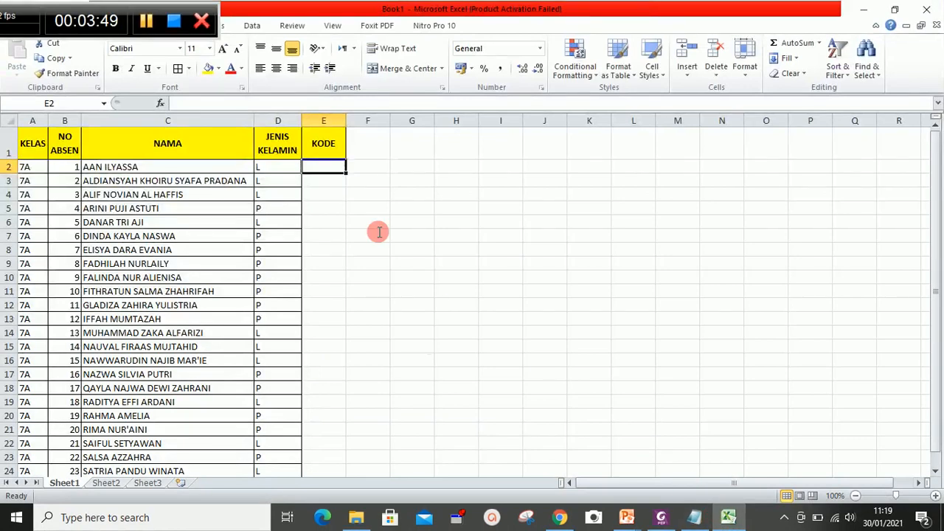
- Enter a formula in KODE cell E2 that joins JENIS KELAMIN, NO ABSEN and KELAS: =D2&B2&A2
type("=")
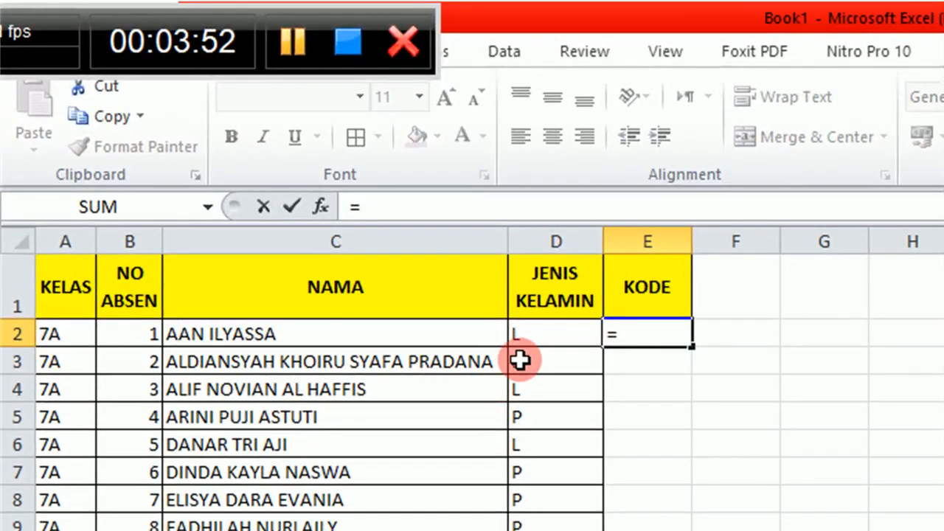
left_click(267, 170)
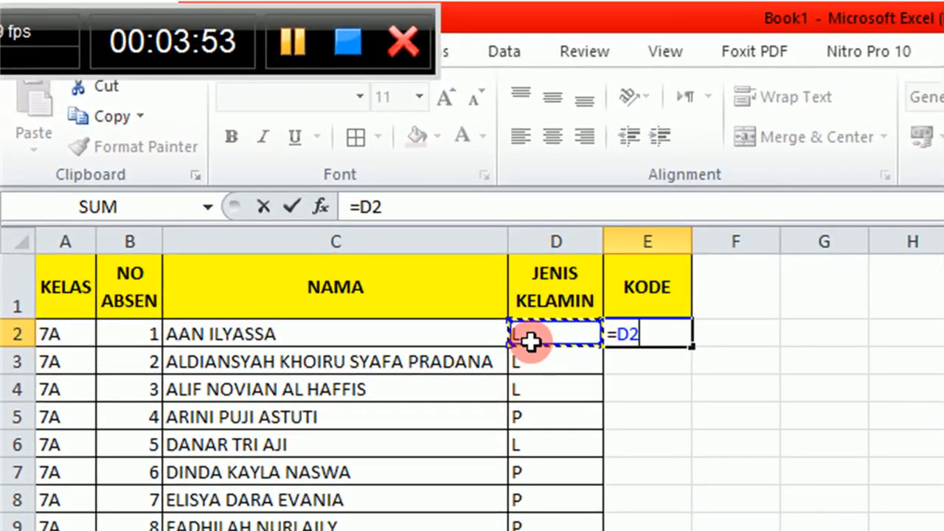
type("%")
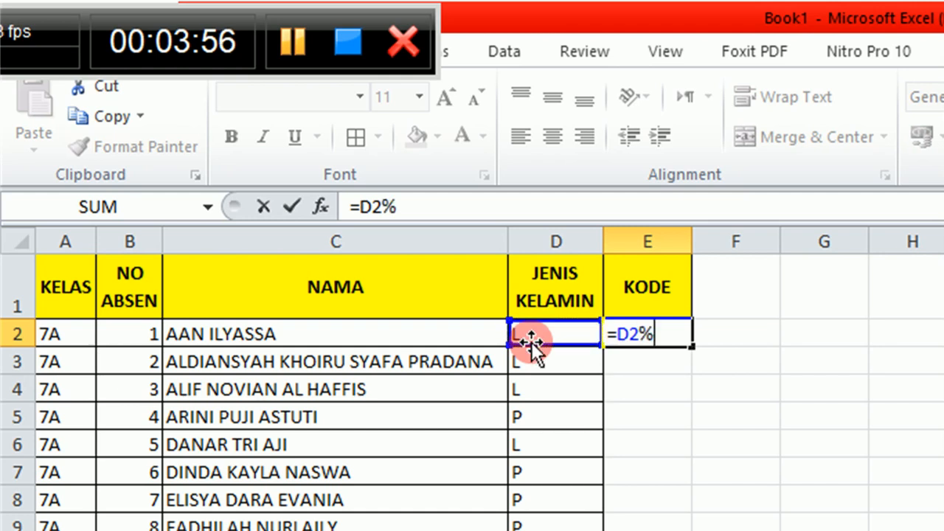
key("BackSpace")
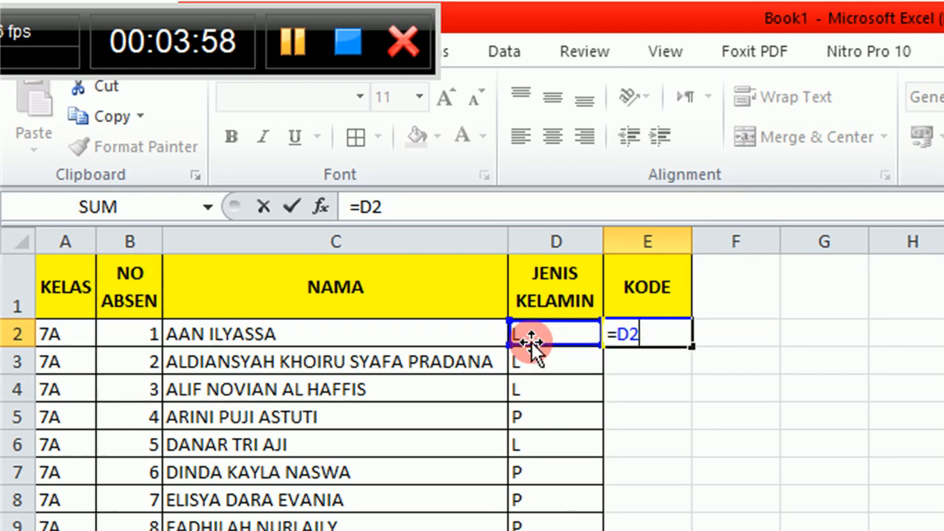
type("&")
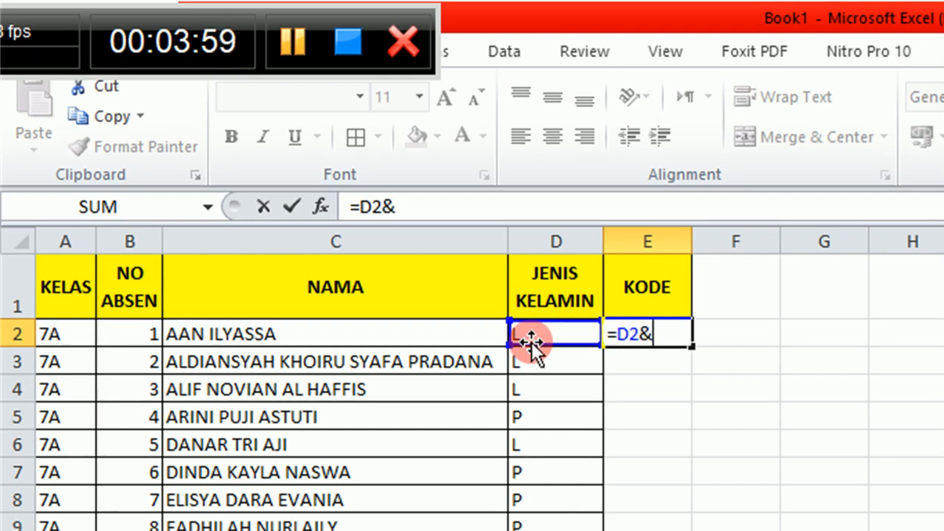
left_click(148, 341)
type("&")
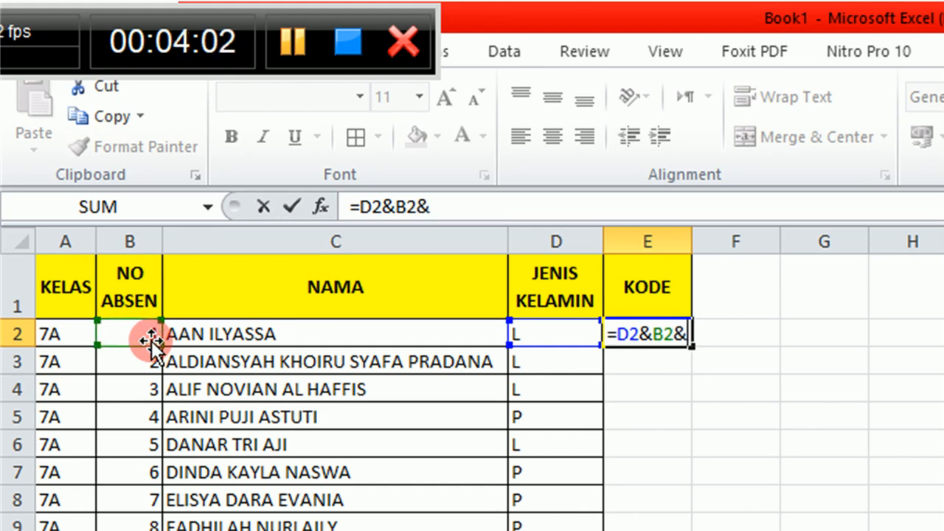
left_click(61, 343)
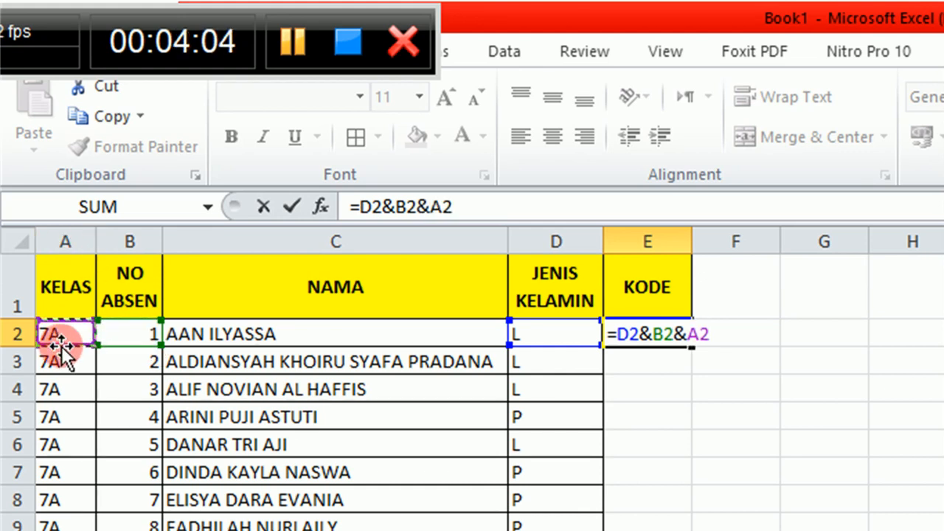
key("Return")
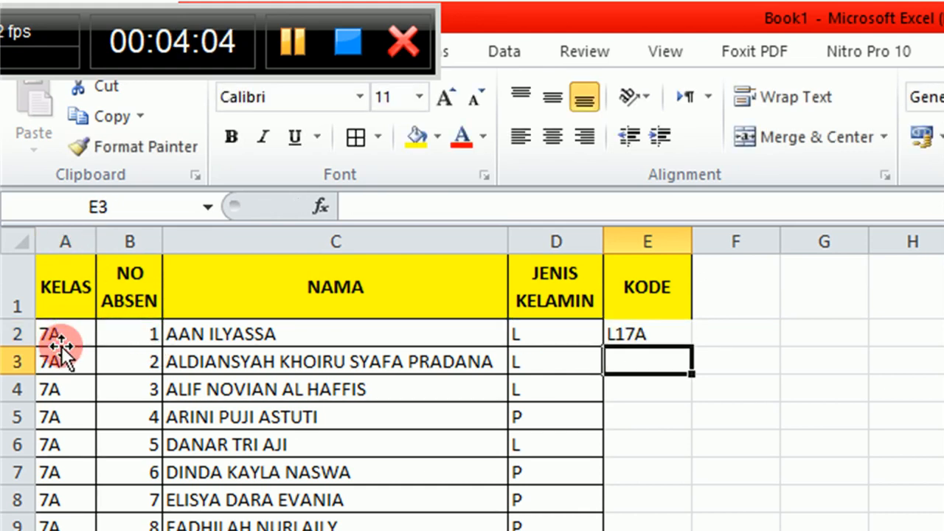
- Fill the E2 formula down the KODE column through row 26 for every student
left_click(634, 339)
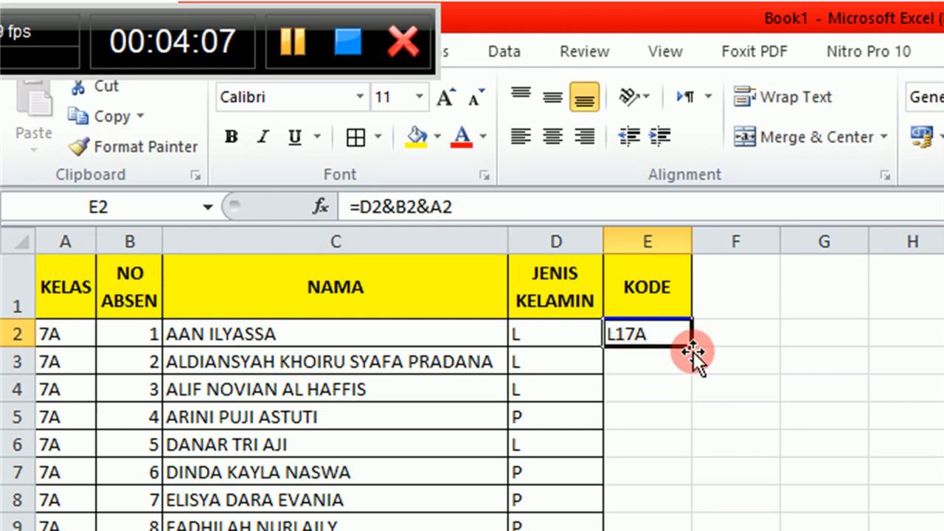
left_click_drag(691, 346, 692, 530)
mouse_move(579, 530)
left_mouse_down()
mouse_move(629, 530)
mouse_move(557, 530)
mouse_move(566, 530)
left_mouse_up()
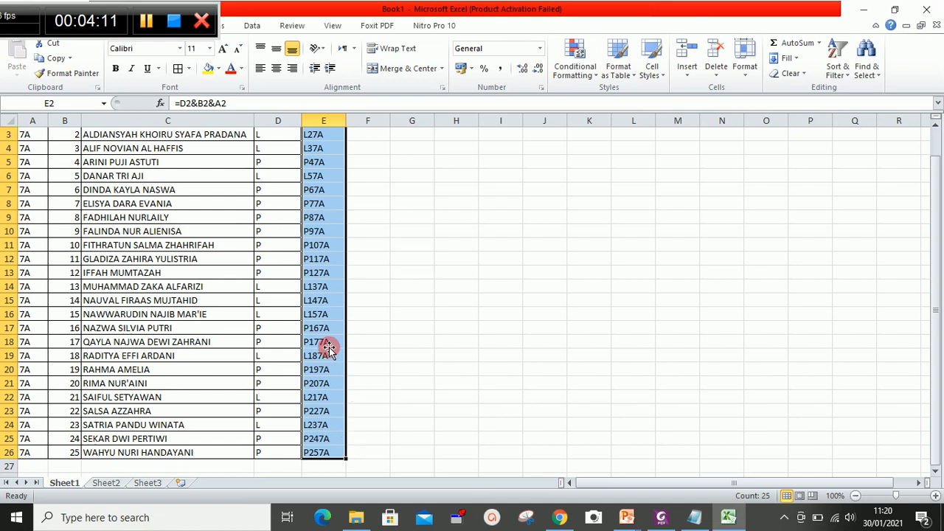
left_click(372, 201)
left_click_drag(931, 253, 922, 160)
left_click(317, 168)
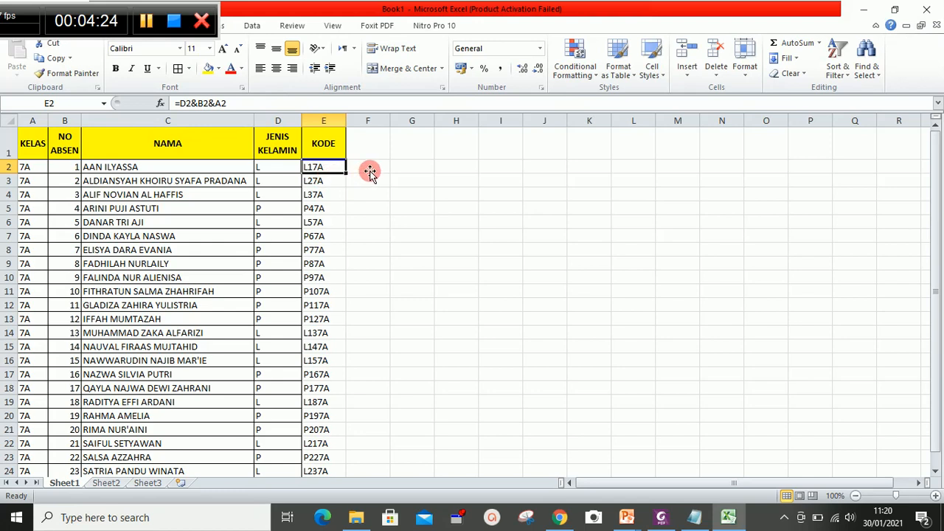
- Check the Kode Unik pattern field in the form editor and return to the Excel sheet
left_click(560, 517)
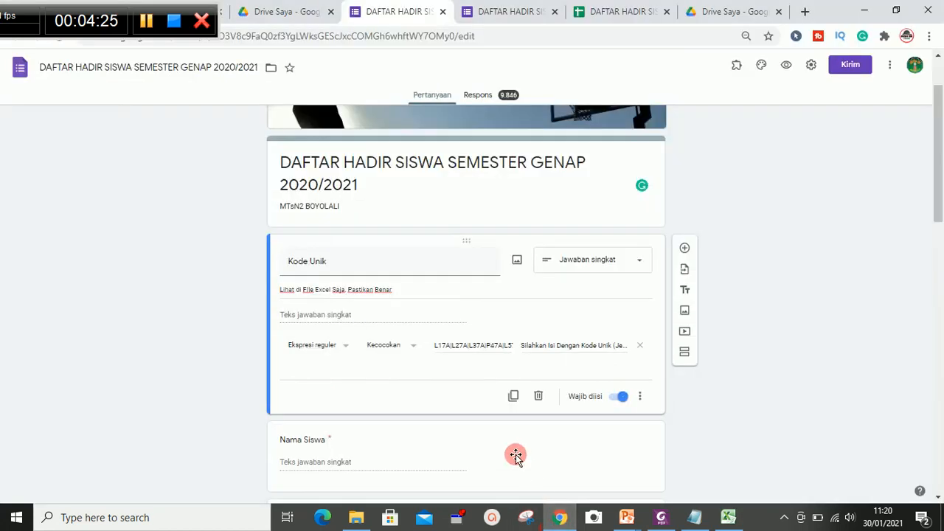
left_click(468, 351)
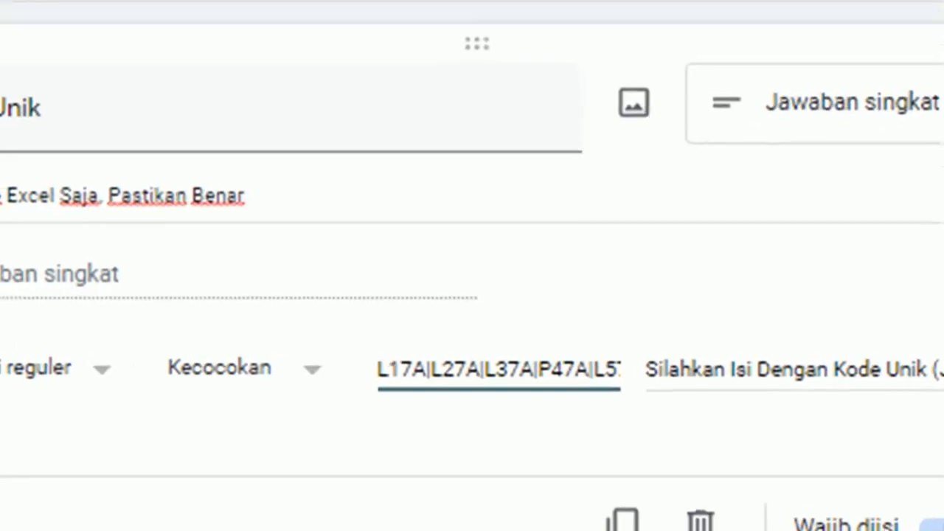
left_click(590, 517)
- Start a pipe-separated code list in column F: set F2 to =E2 and F3 to =F2&"|"&E3
type("=")
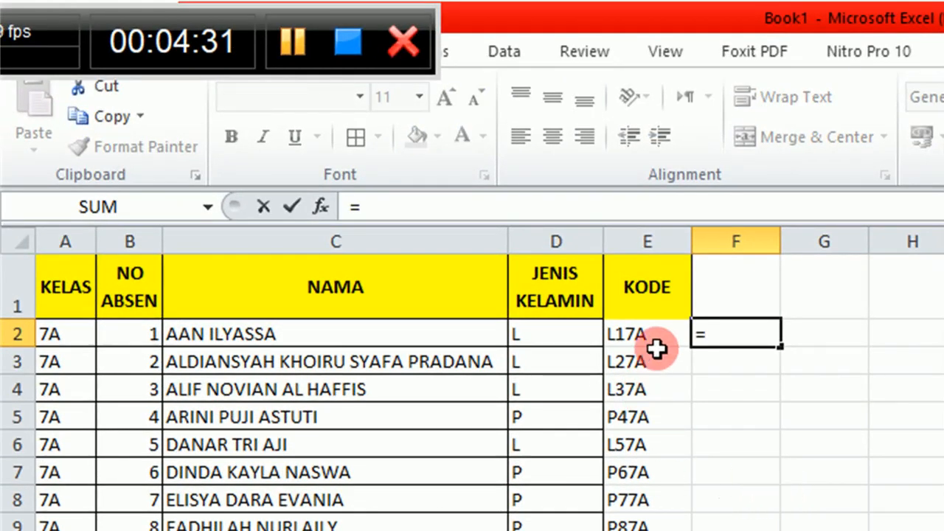
left_click(664, 336)
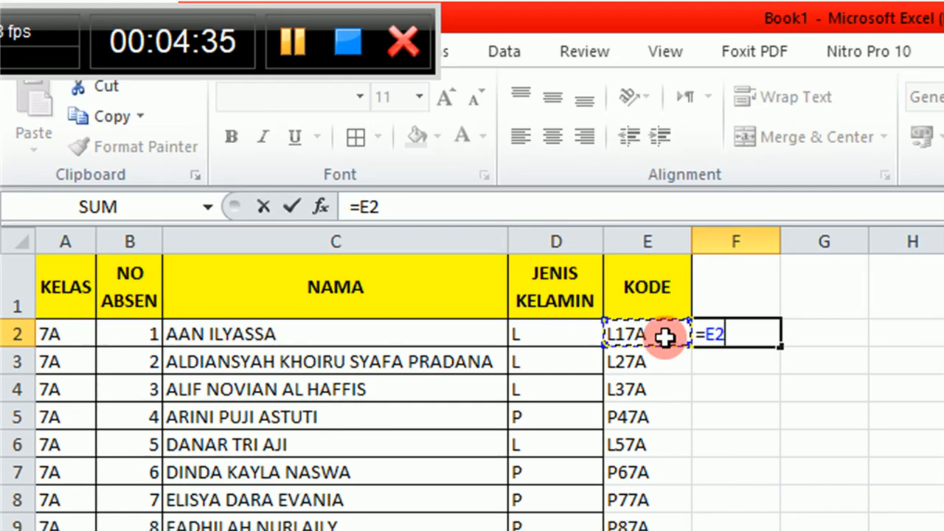
key("Return")
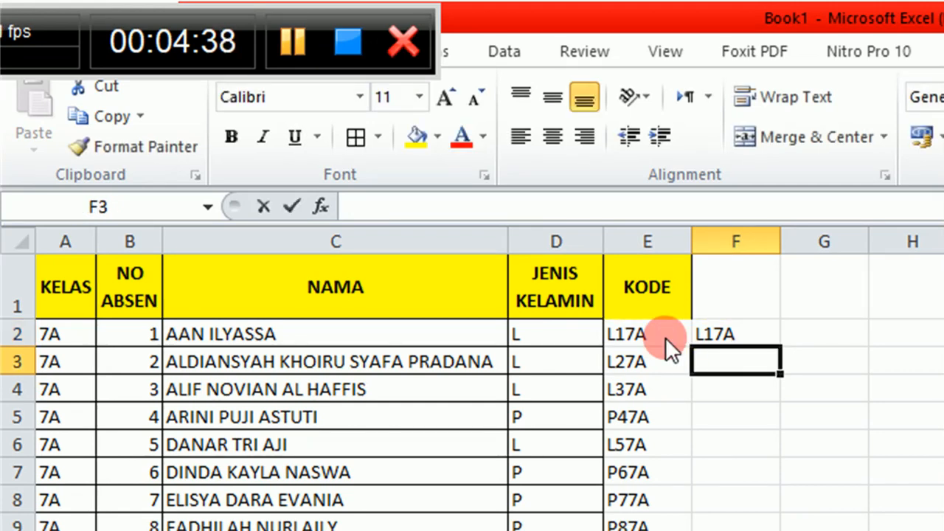
type("=")
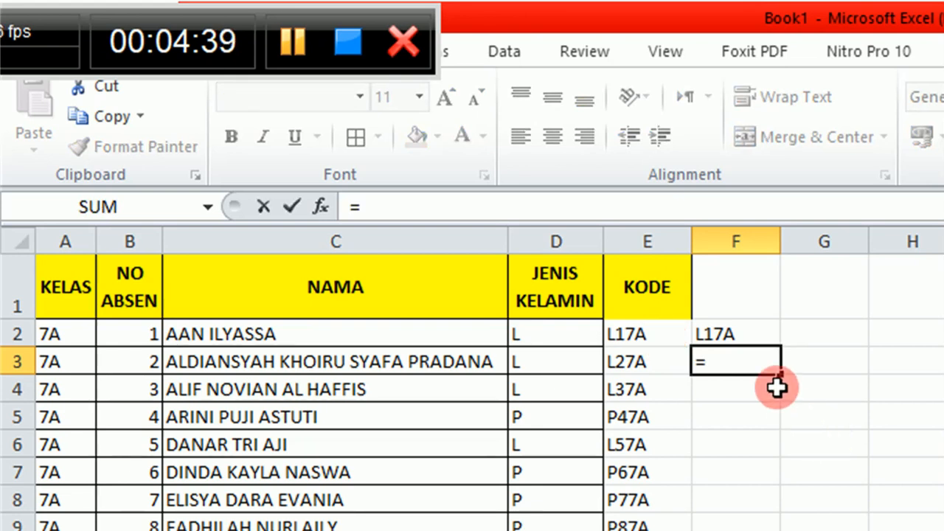
left_click(761, 329)
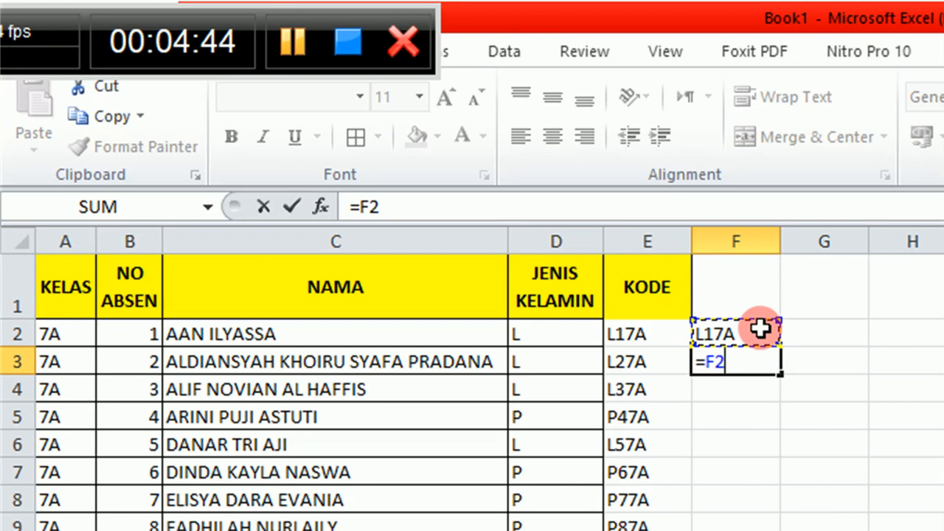
type("&")
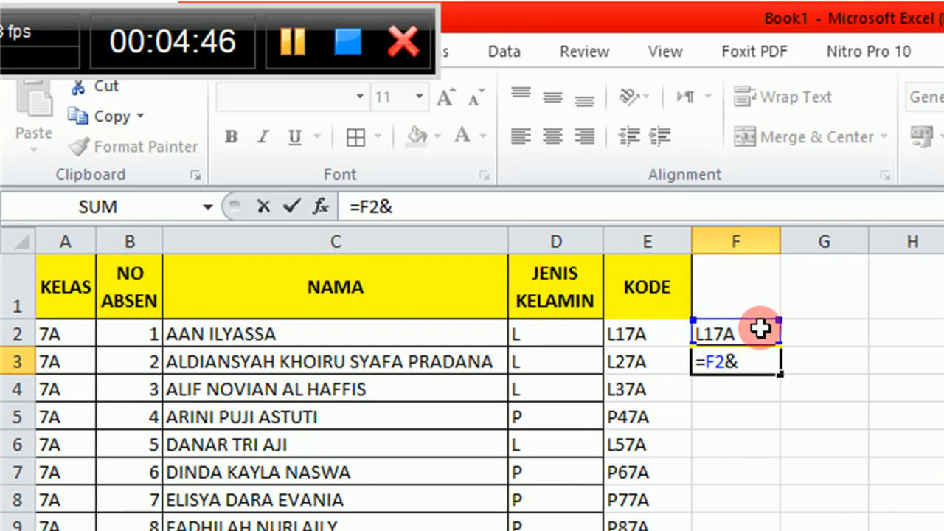
type("\"|")
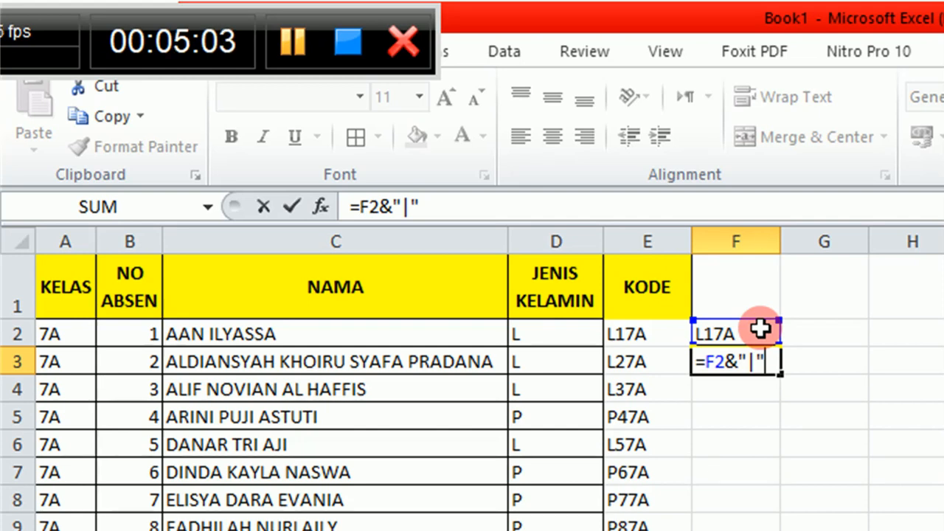
type("&")
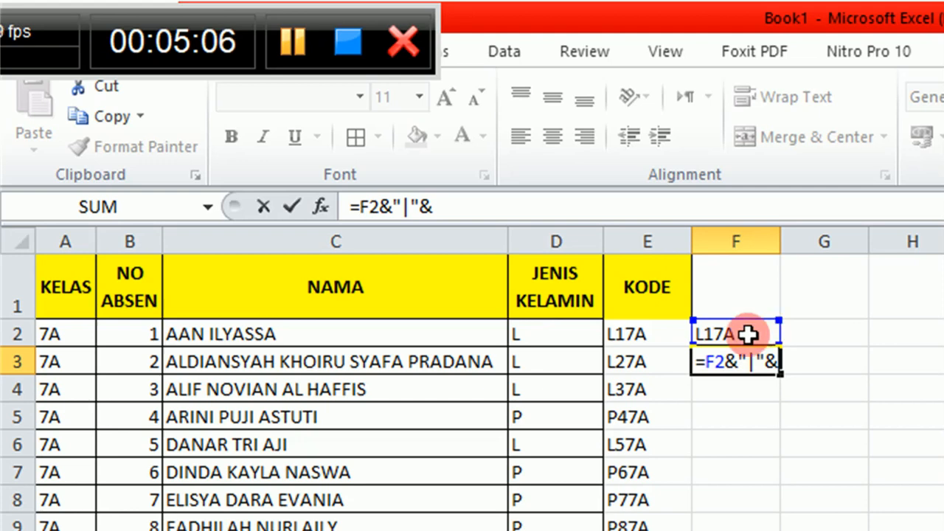
left_click(652, 362)
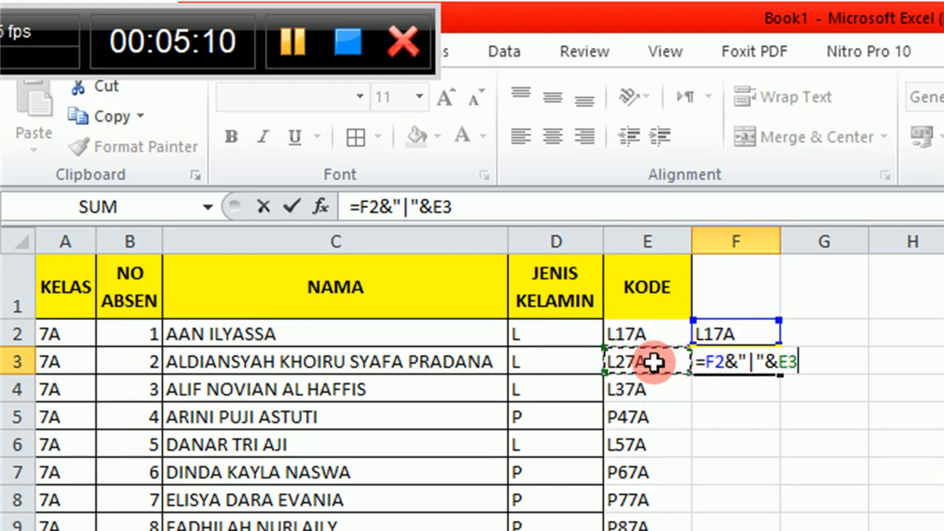
key("Return")
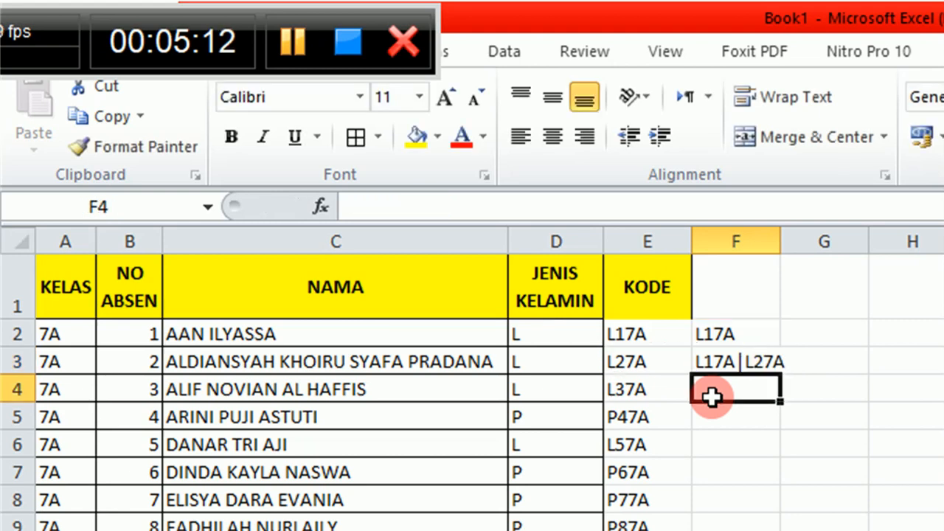
- Fill the F3 formula down column F through row 26 and select F26 holding the full code list
left_click(766, 373)
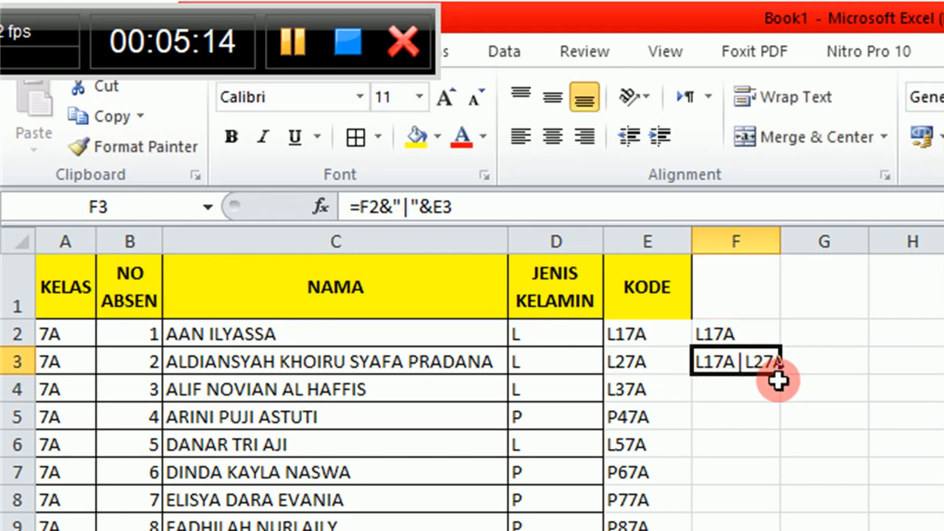
left_click(733, 394)
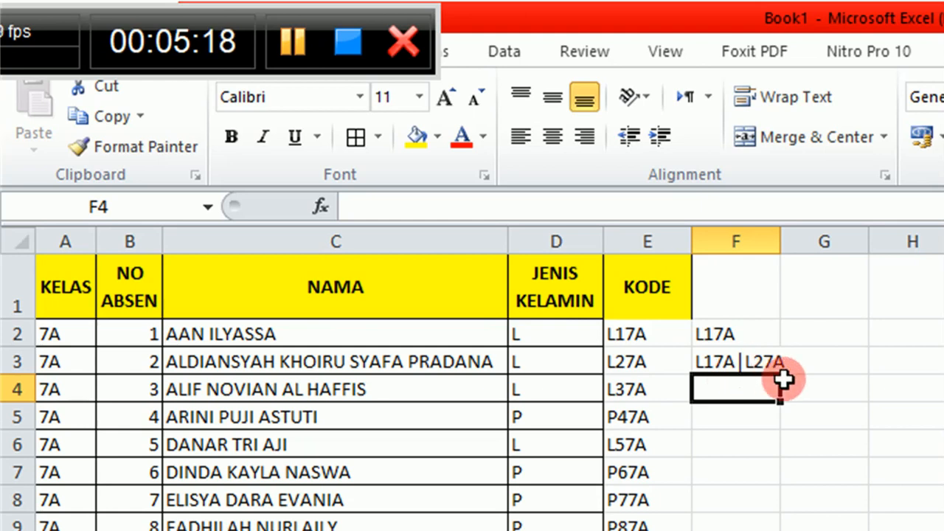
left_click(763, 365)
left_click_drag(782, 377, 371, 466)
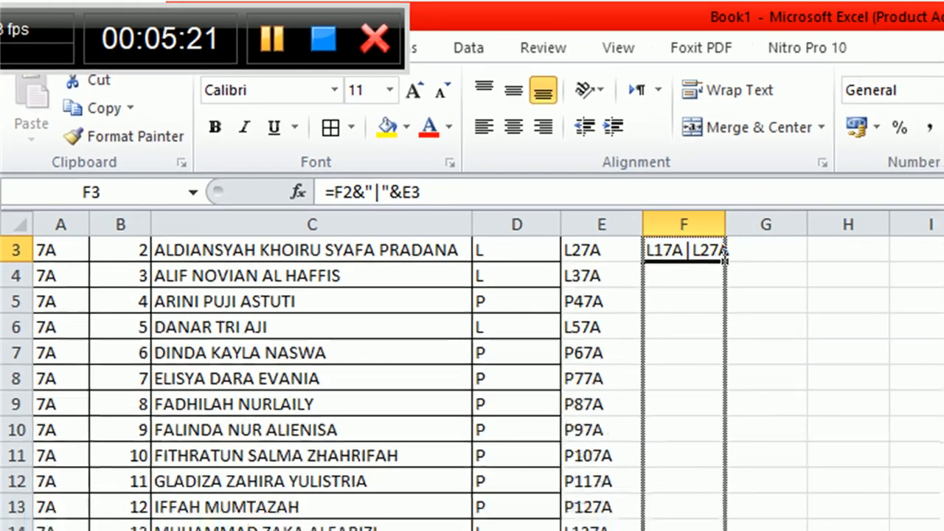
left_click(373, 466)
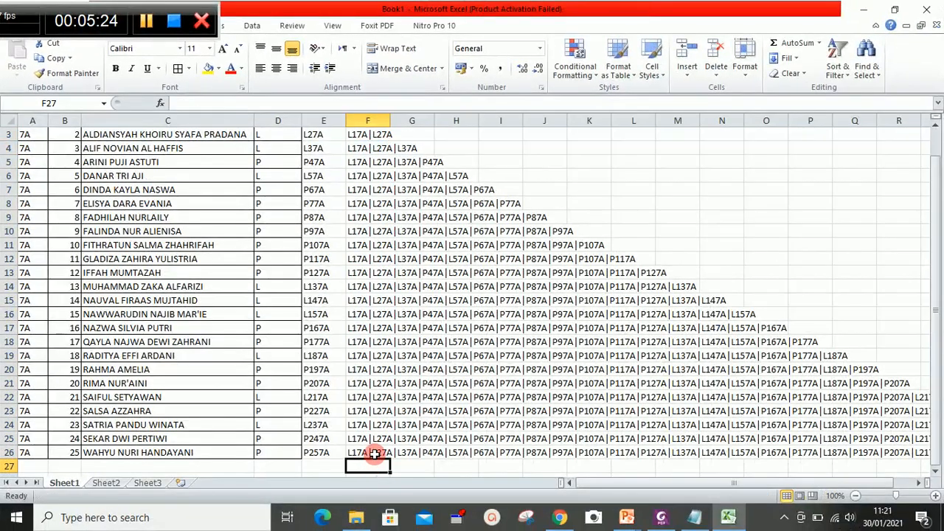
left_click(373, 452)
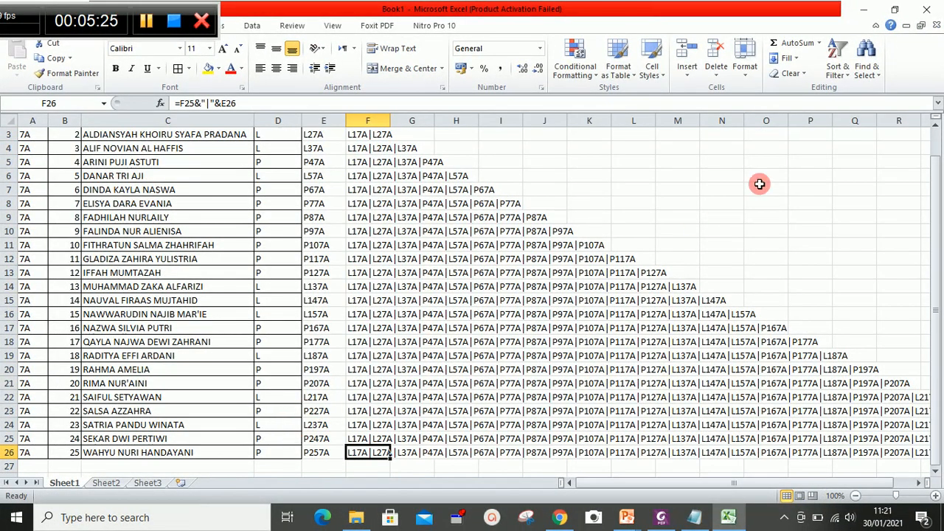
left_click(820, 233)
left_click_drag(936, 274, 882, 218)
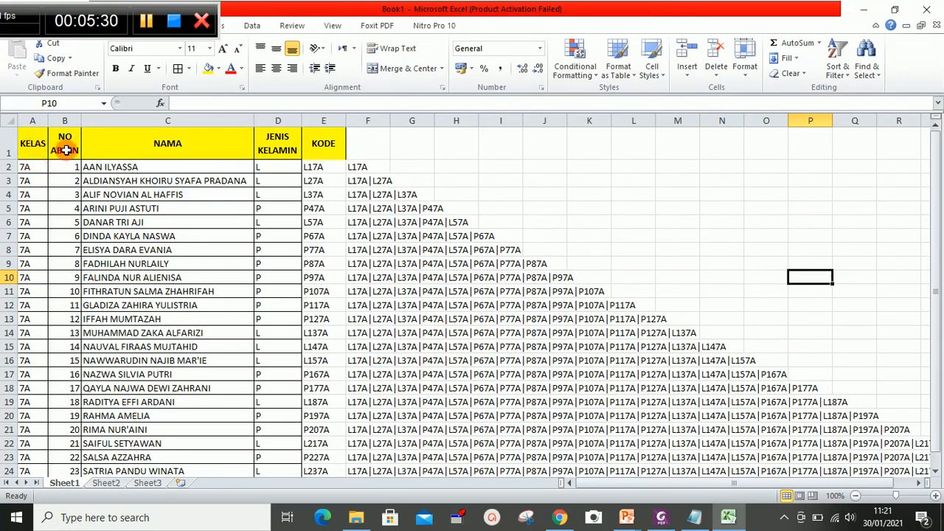
left_click(320, 170)
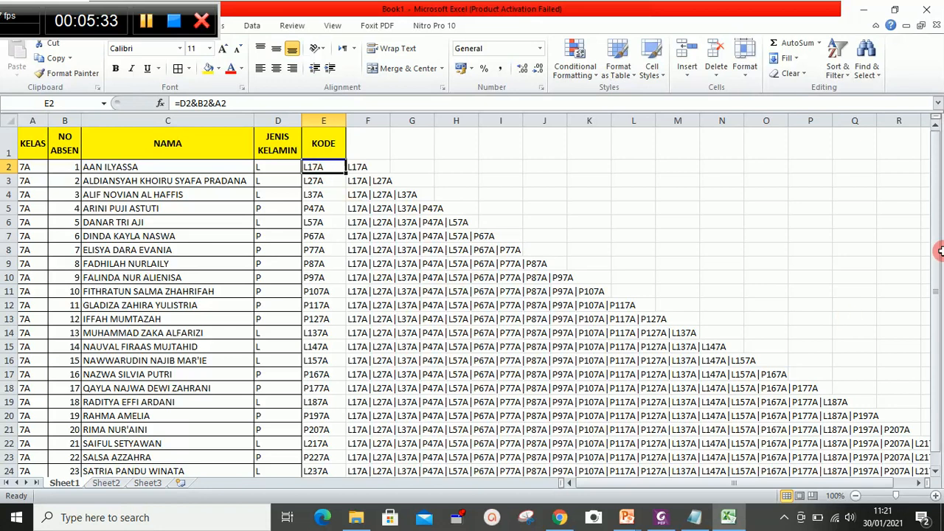
left_click_drag(933, 249, 928, 334)
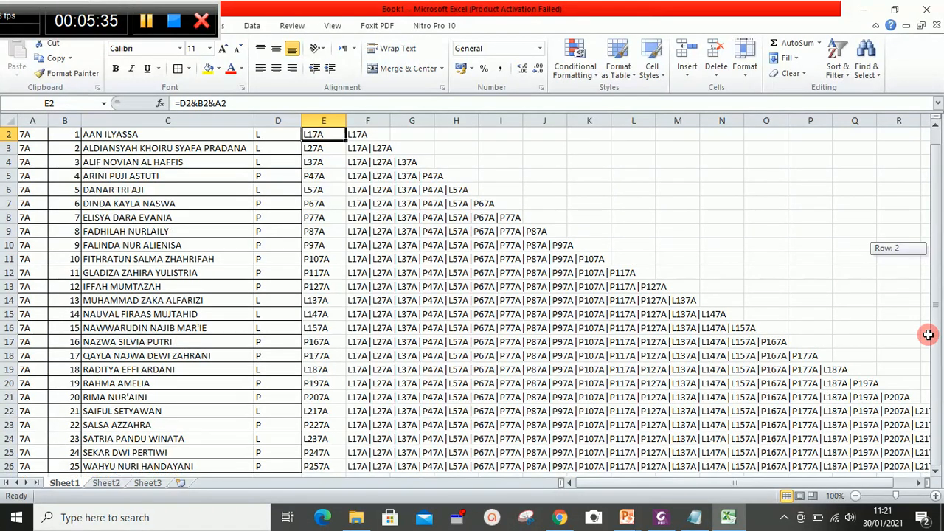
left_click(356, 466)
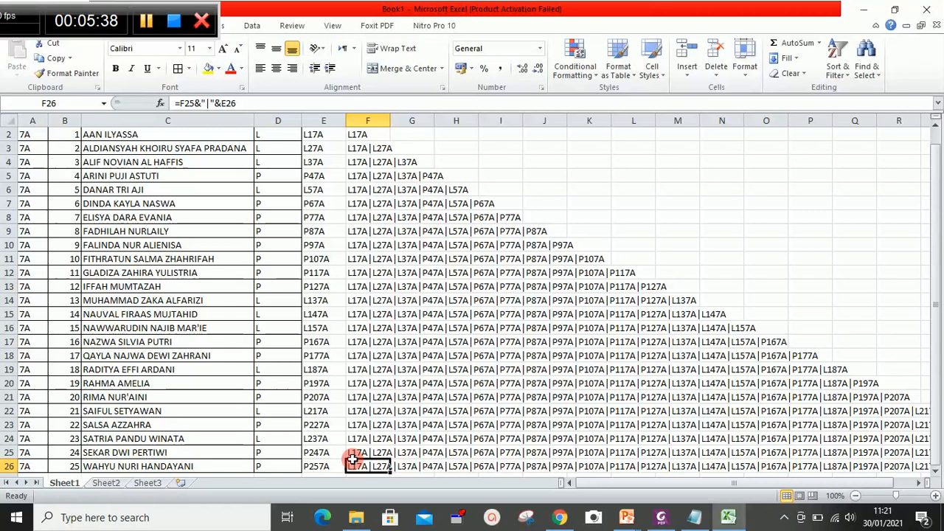
- Switch to the Google Drive tab in the browser and open the New menu
left_click(563, 509)
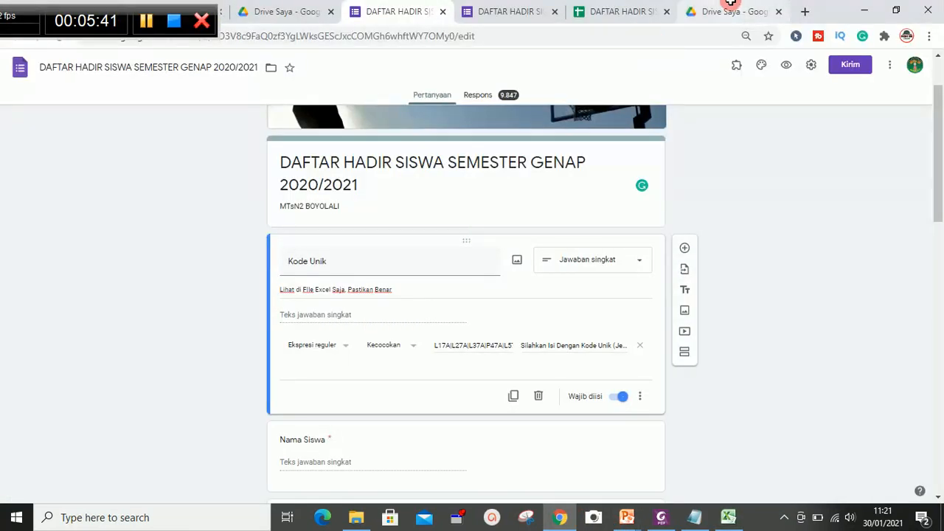
left_click(731, 5)
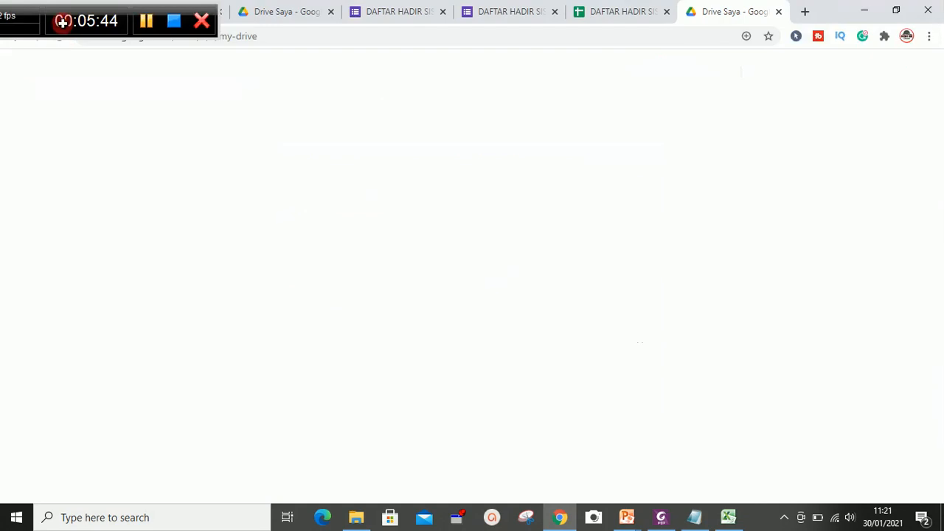
left_click(55, 118)
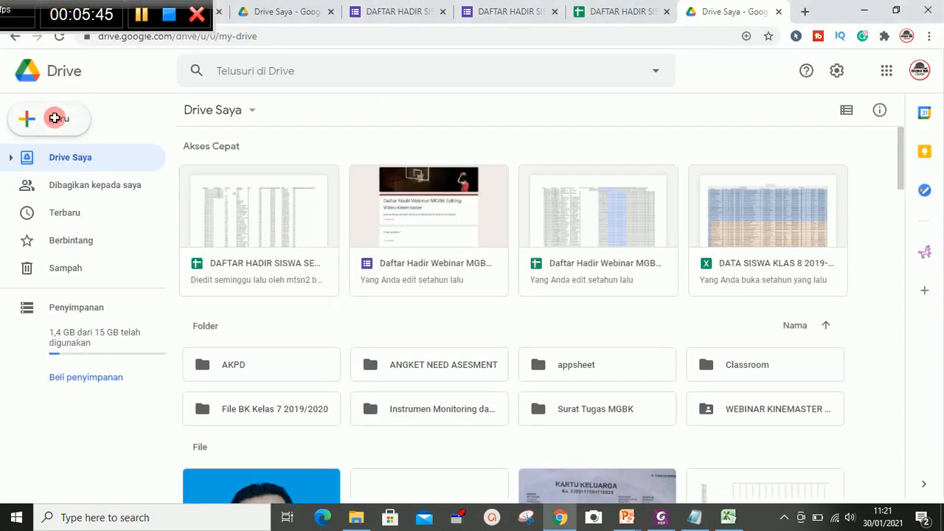
left_click(58, 120)
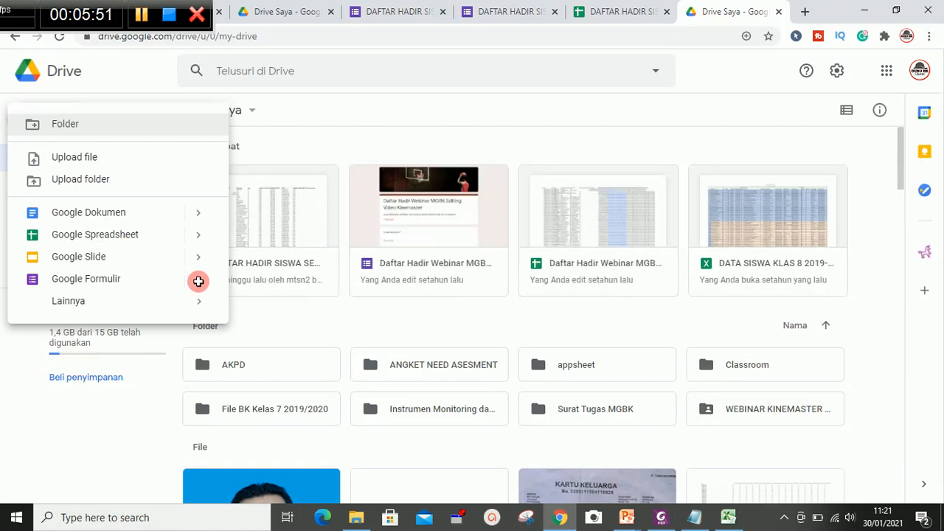
- Create a blank Google Form and title it "Absen Siswa Semester Genap 2021"
mouse_move(198, 281)
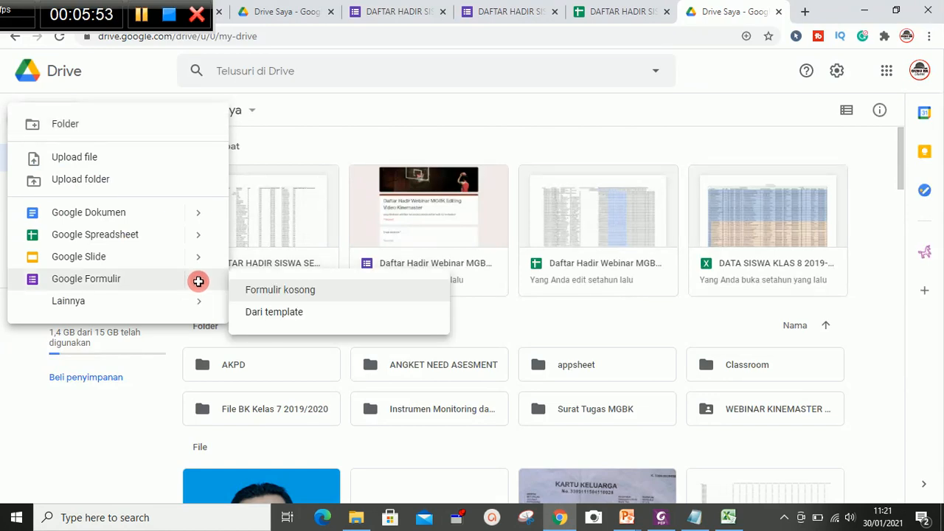
left_click(275, 287)
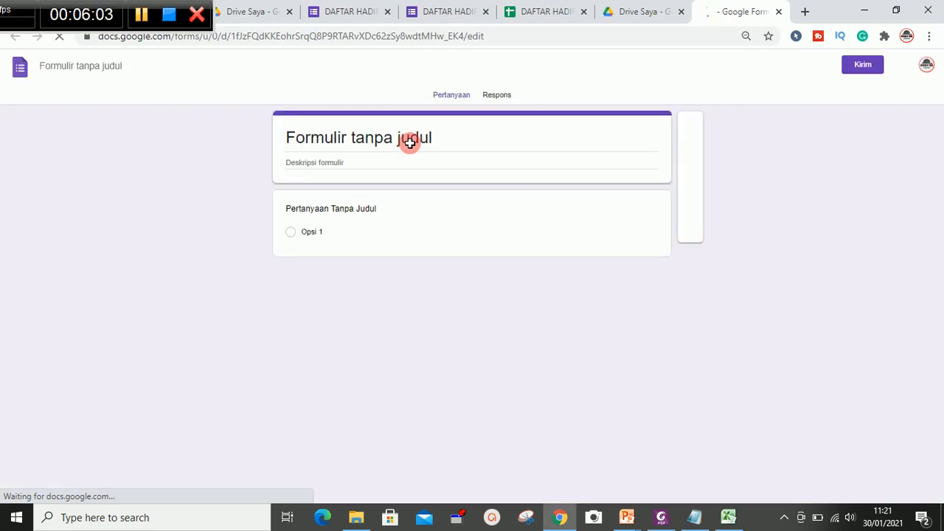
left_click(371, 140)
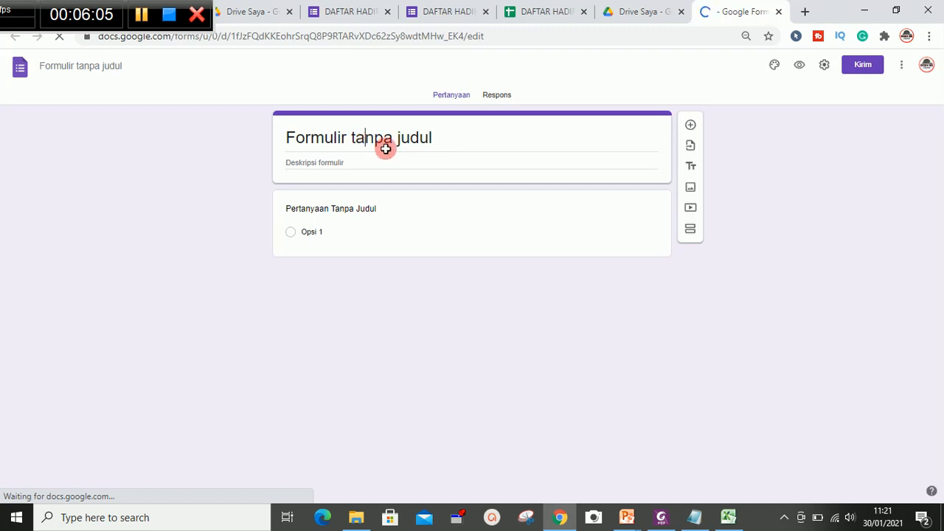
left_click_drag(419, 139, 324, 139)
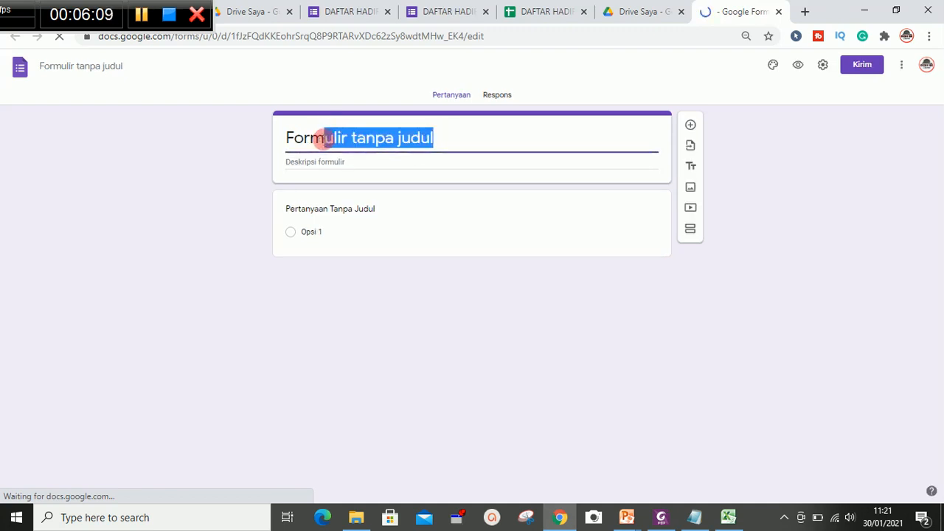
key("ctrl+a")
key("BackSpace")
type("Absen Siswa")
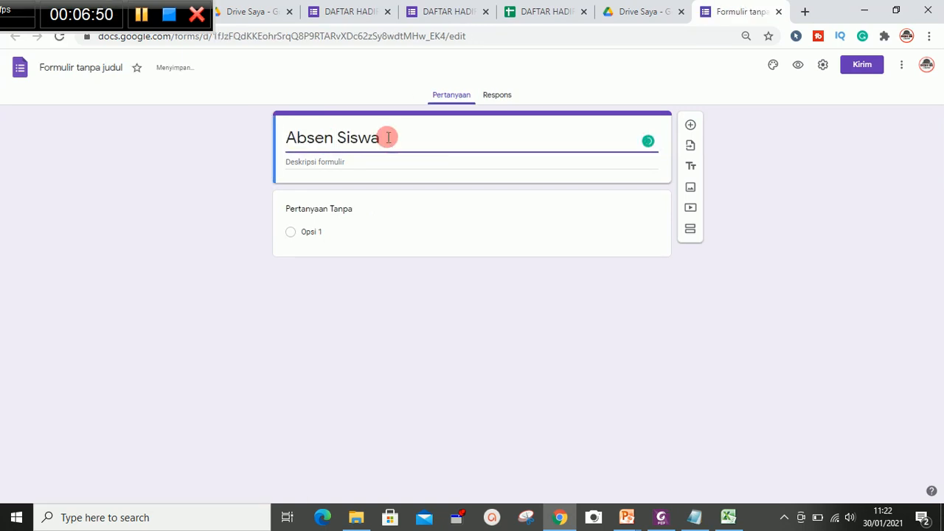
type(" Semester ")
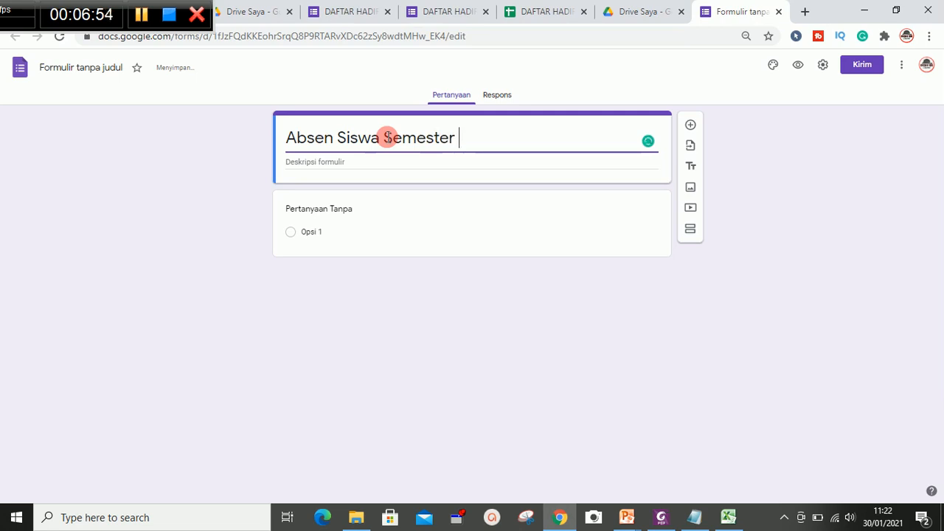
type("Genap 2")
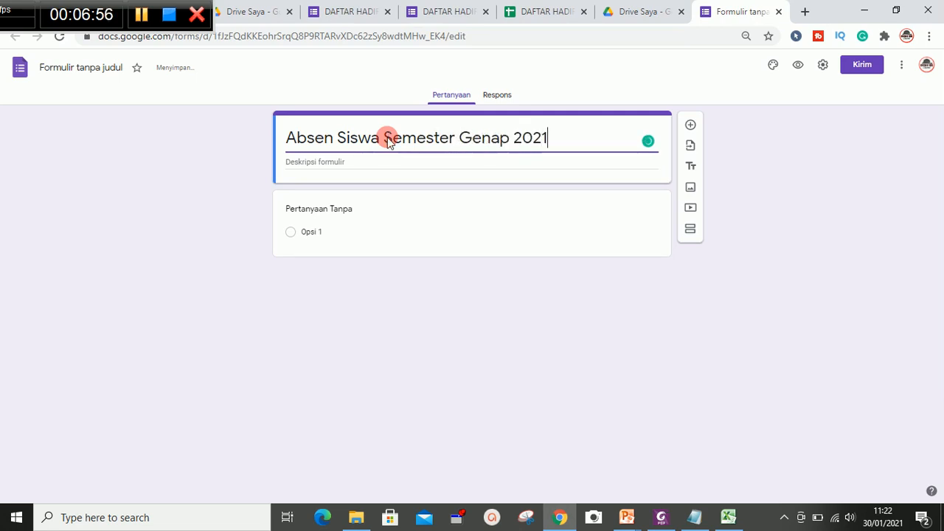
type("021")
- Enter "MTsN 2 Boyolali" as the form description and set the file name from the form title
left_click(333, 162)
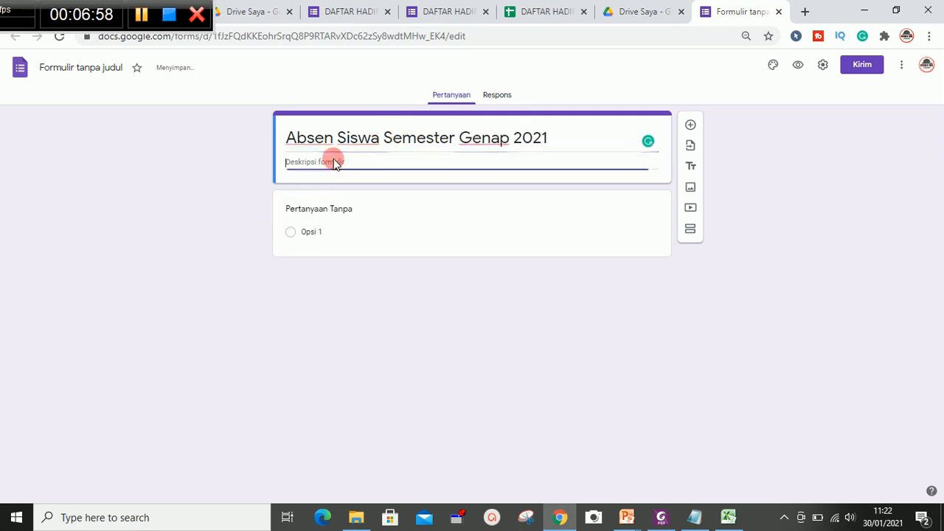
type("MT")
type("sn @")
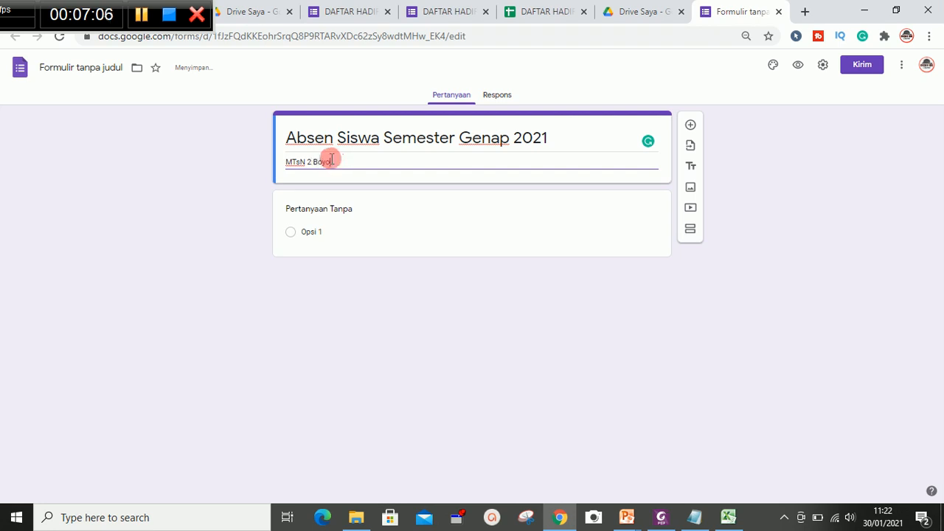
left_click(66, 65)
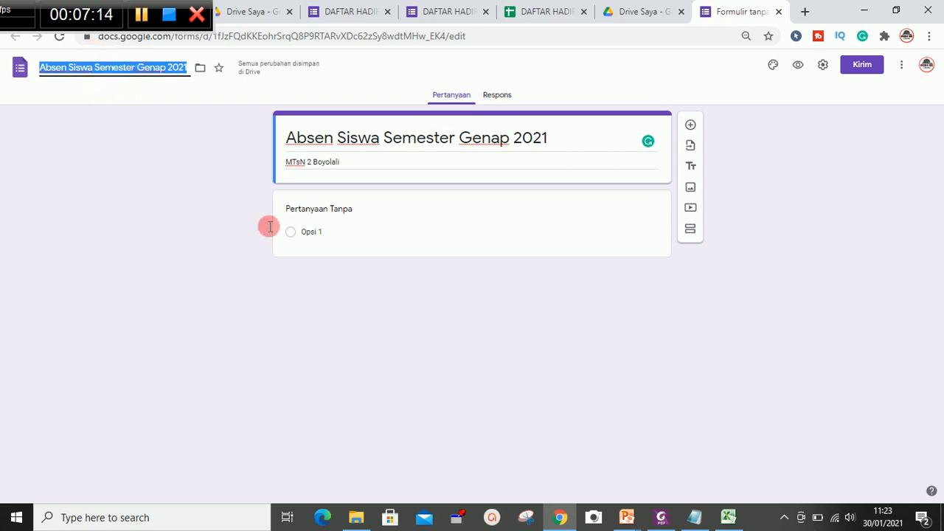
- Name the first short-answer question "KODE" and turn on response validation for it
left_click(319, 203)
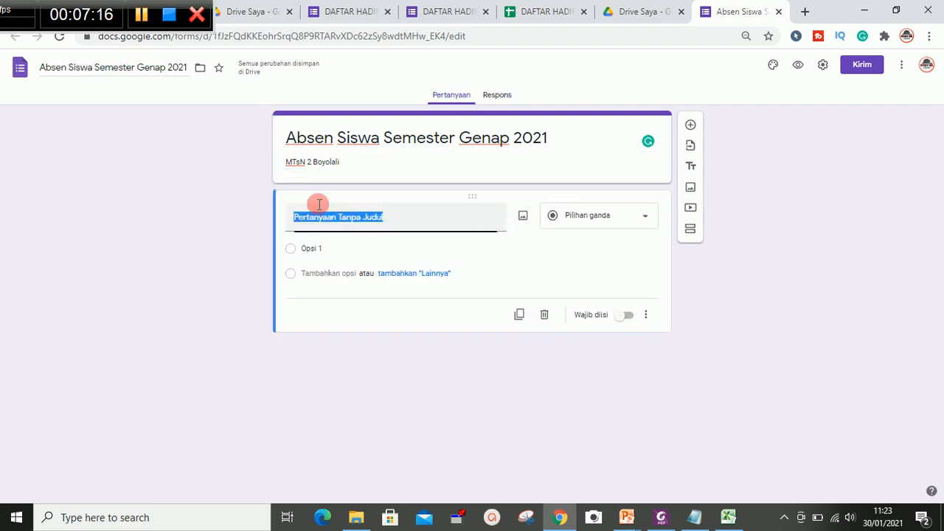
type("KODE")
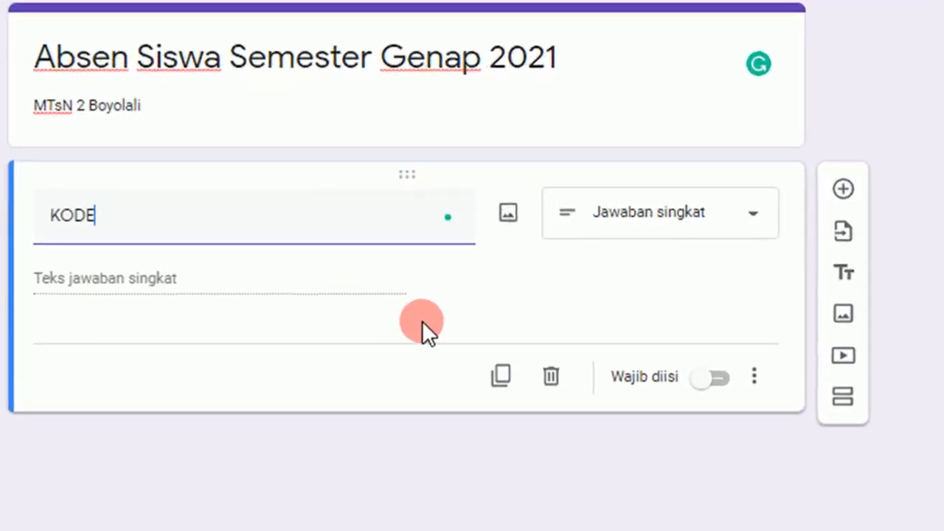
left_click(755, 378)
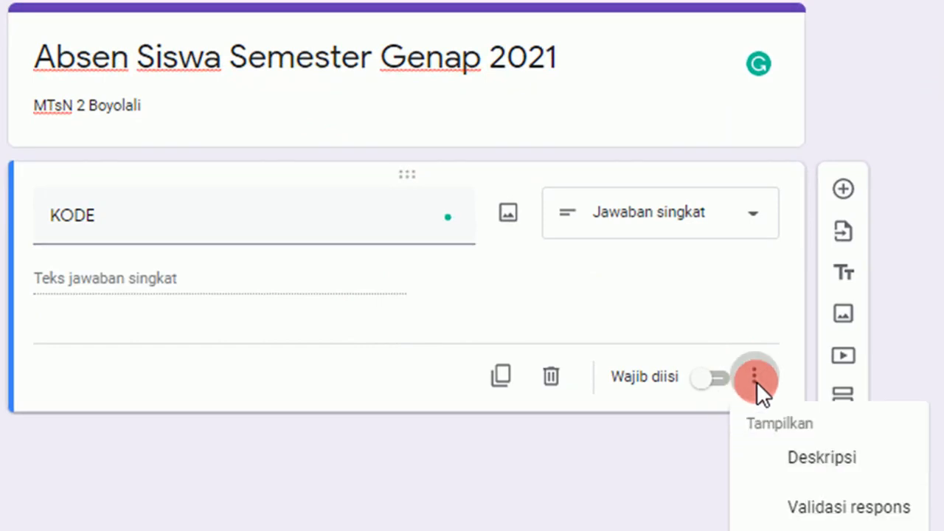
left_click(825, 509)
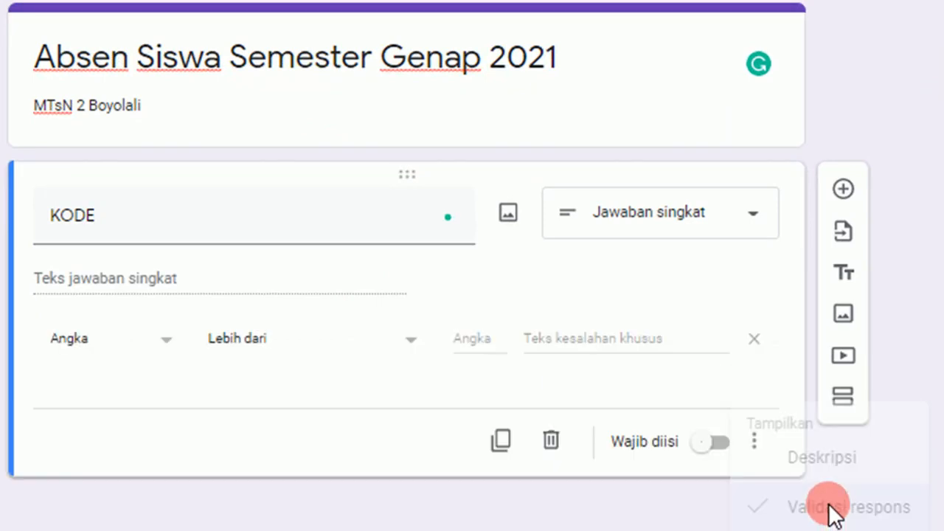
- Set the KODE validation to Ekspresi reguler with the Kecocokan (matches) condition
left_click(133, 328)
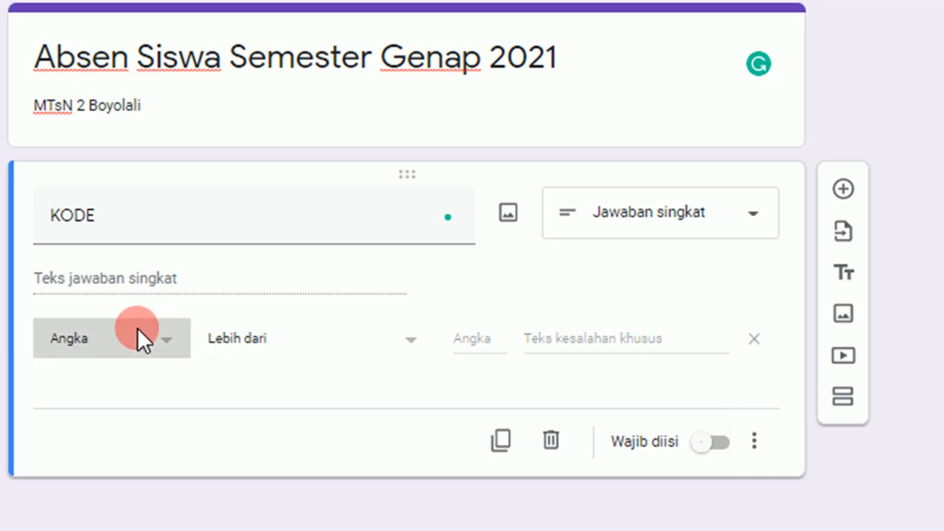
left_click(106, 476)
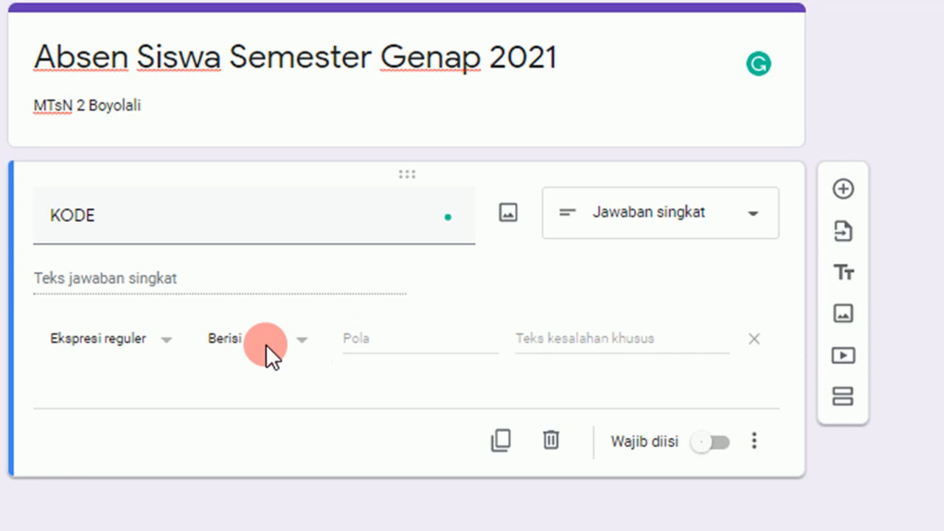
left_click(267, 343)
left_click(246, 427)
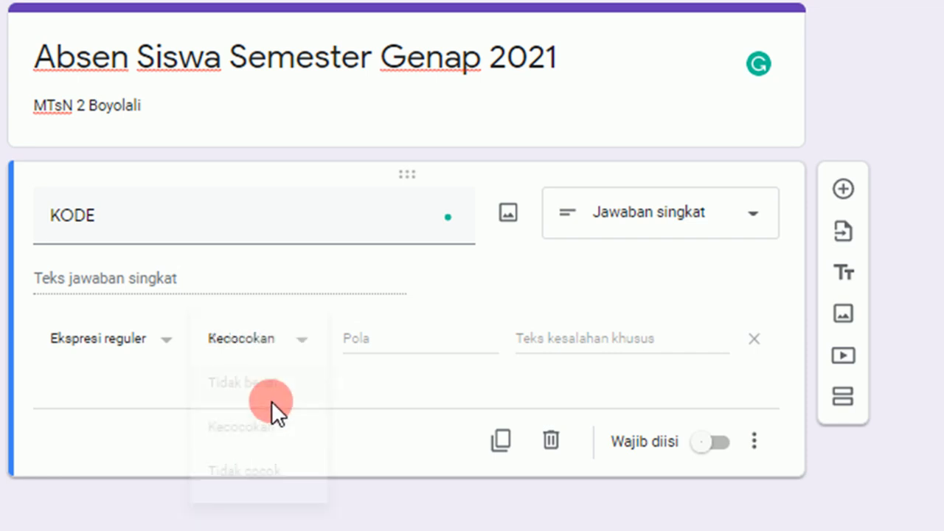
left_click(400, 339)
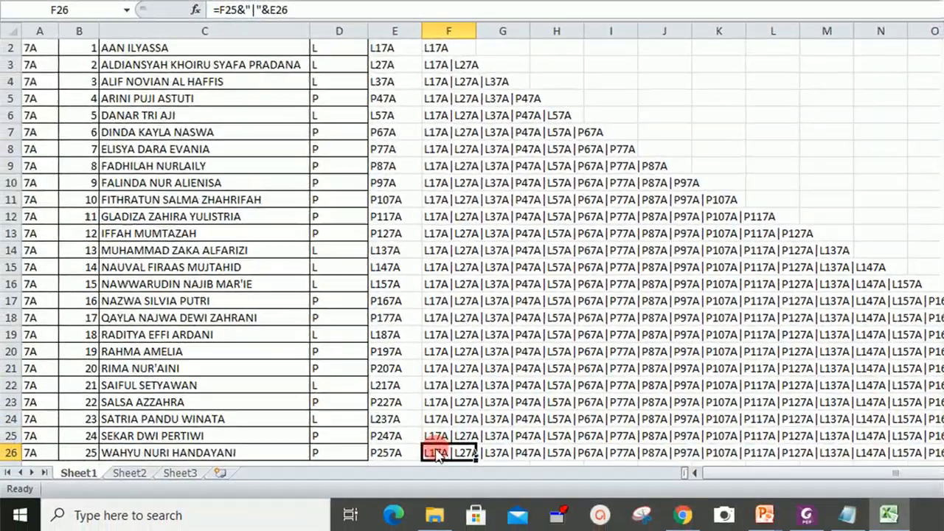
- Copy the full code list from cell F26 in Excel and paste it into the KODE validation pattern
key("ctrl+c")
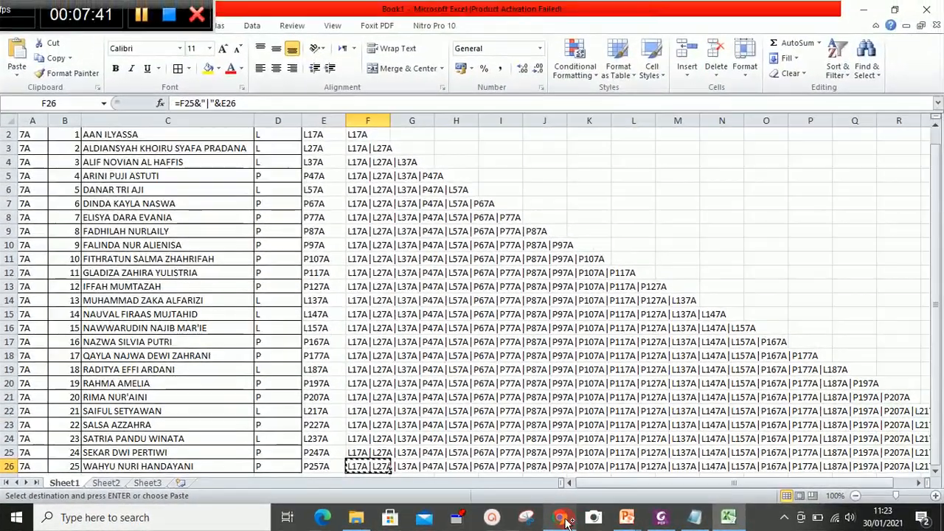
mouse_move(567, 521)
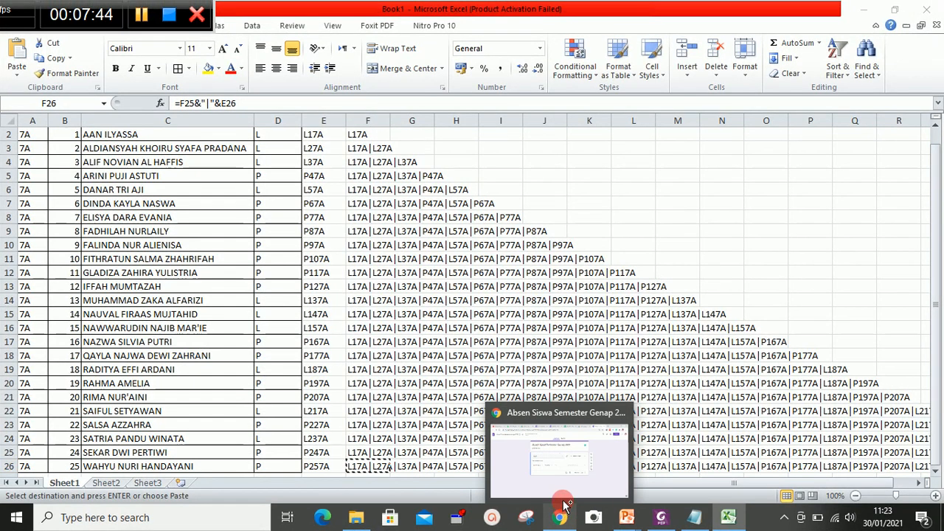
left_click(541, 436)
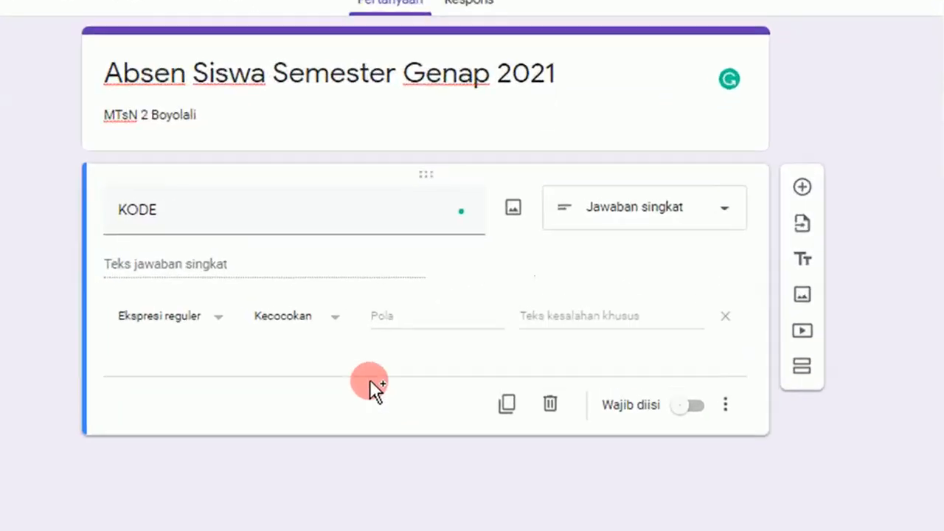
left_click(464, 276)
key("ctrl+v")
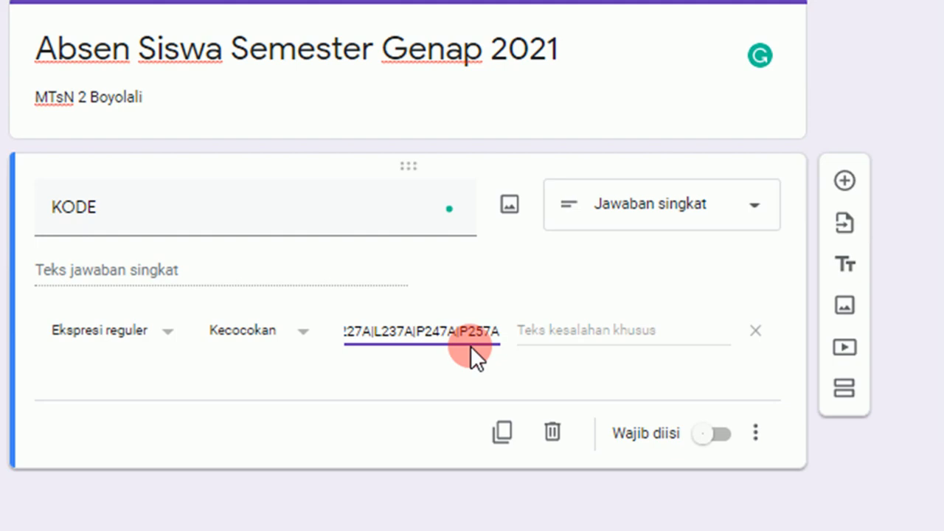
- Set the validation error text to "Silahkan Isikan Kode dengan Benar" and make KODE required
left_click(599, 328)
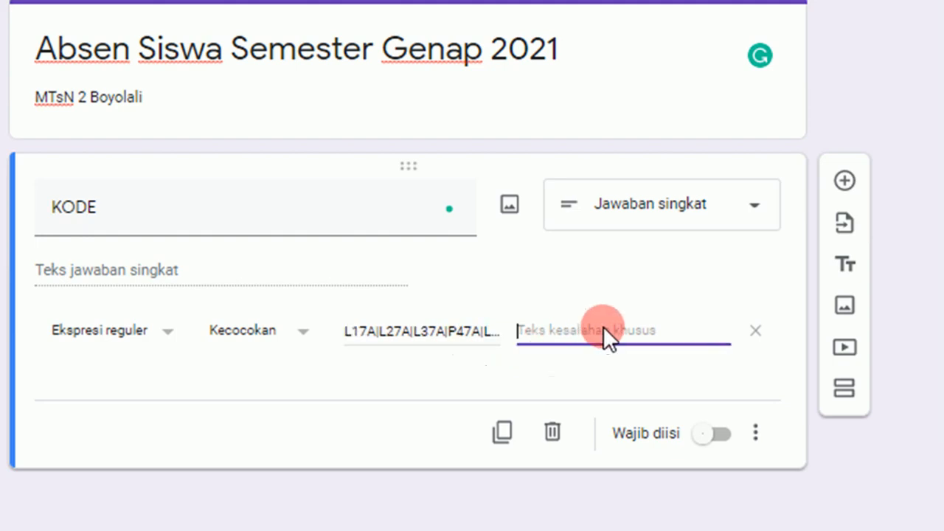
type("Silahkan")
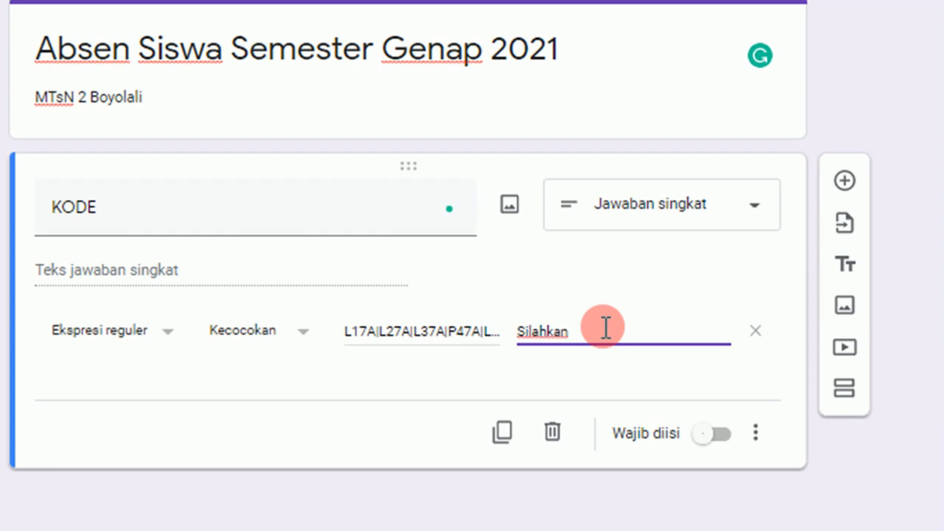
type(" Isikan Kode dengan Benar")
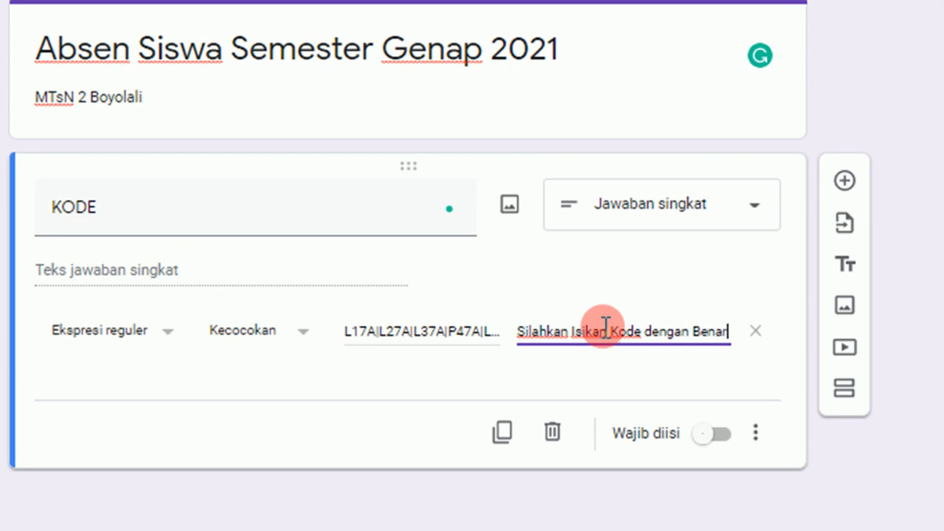
left_click(714, 436)
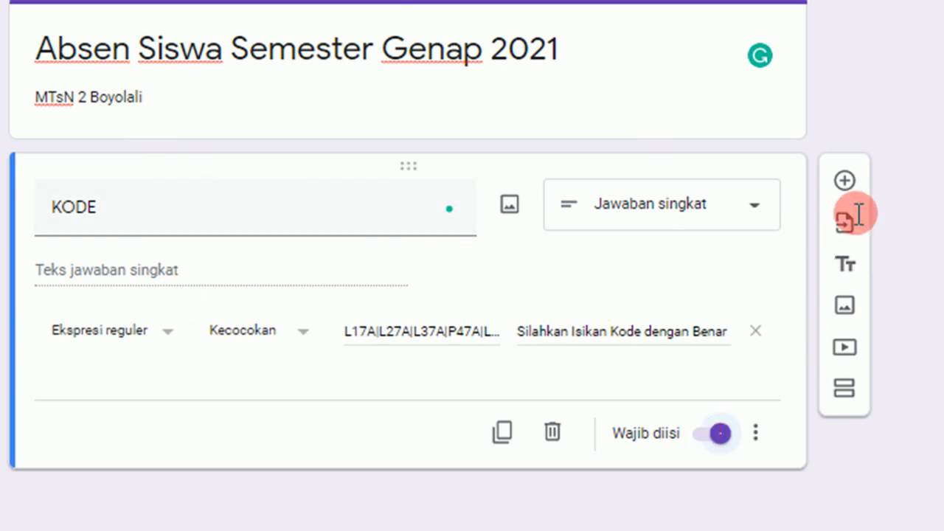
- Add a required short-answer question named "NAMA"
left_click(848, 177)
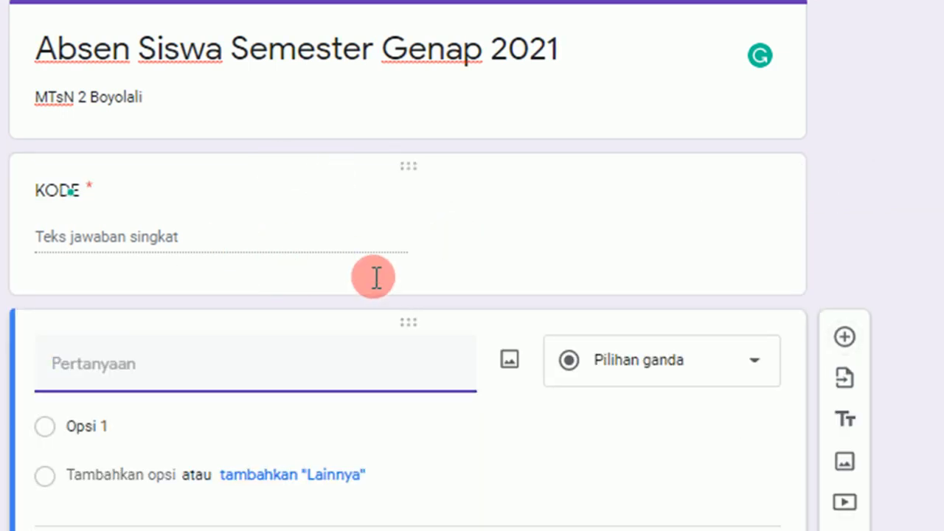
type("NAM")
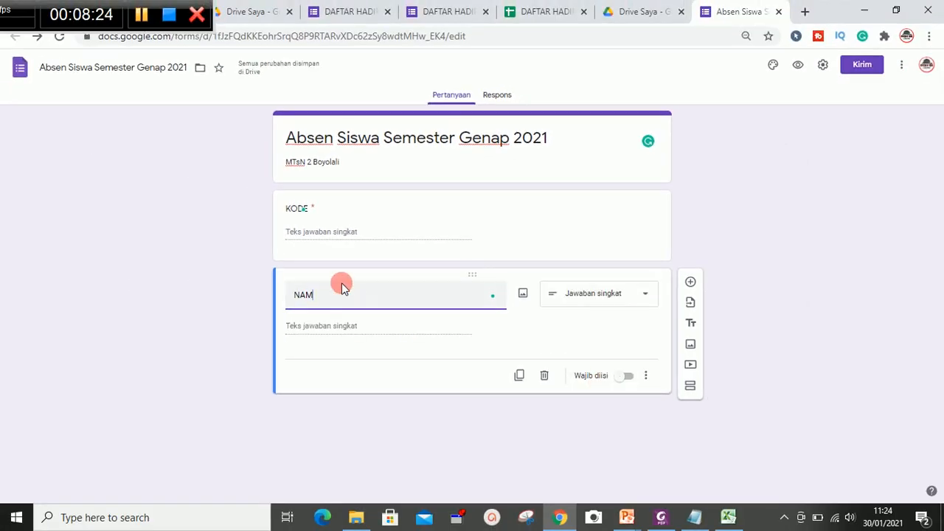
type("a")
key("BackSpace")
type("A")
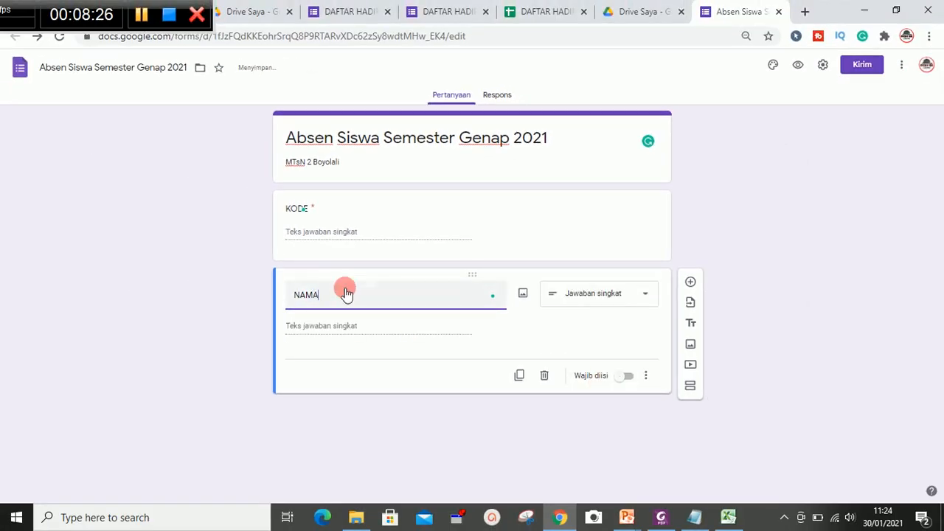
left_click(627, 376)
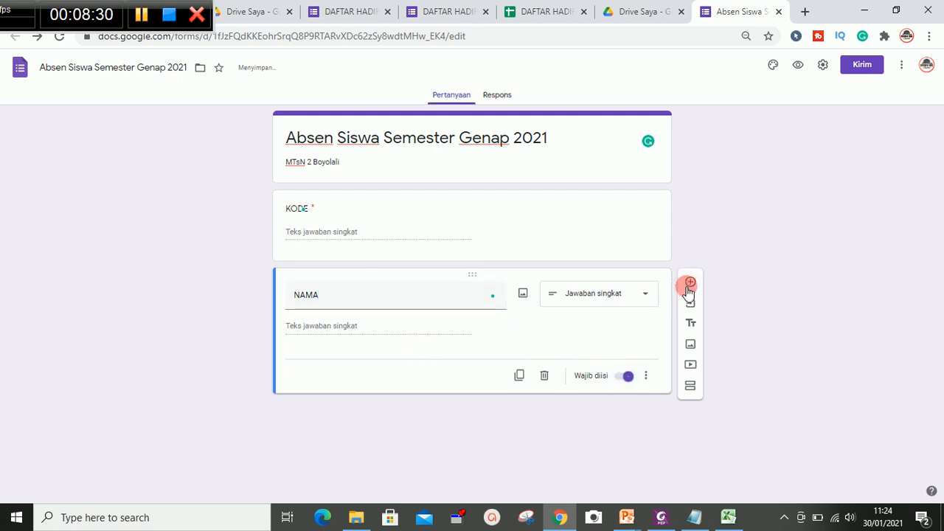
- Add a question named "KELAS" and change its type to Drop-down
left_click(690, 284)
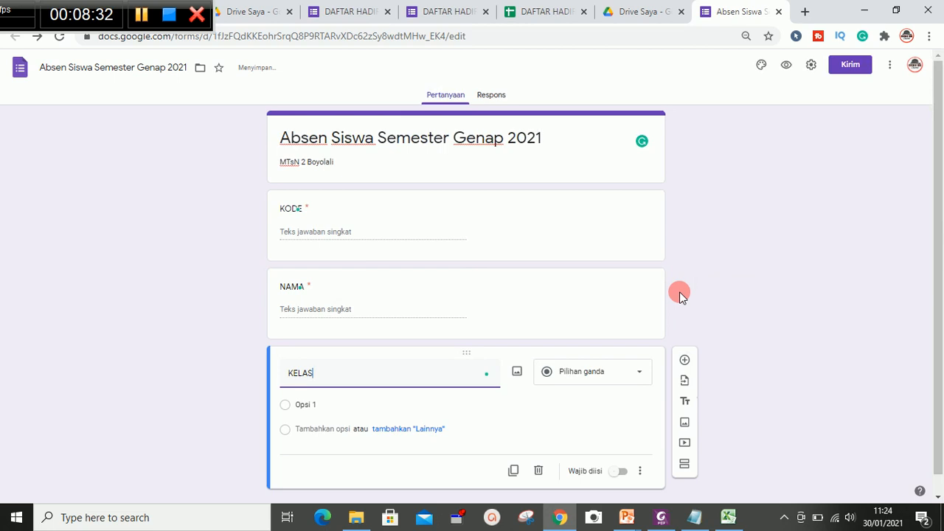
type("KELAS")
left_click(598, 373)
left_click(590, 299)
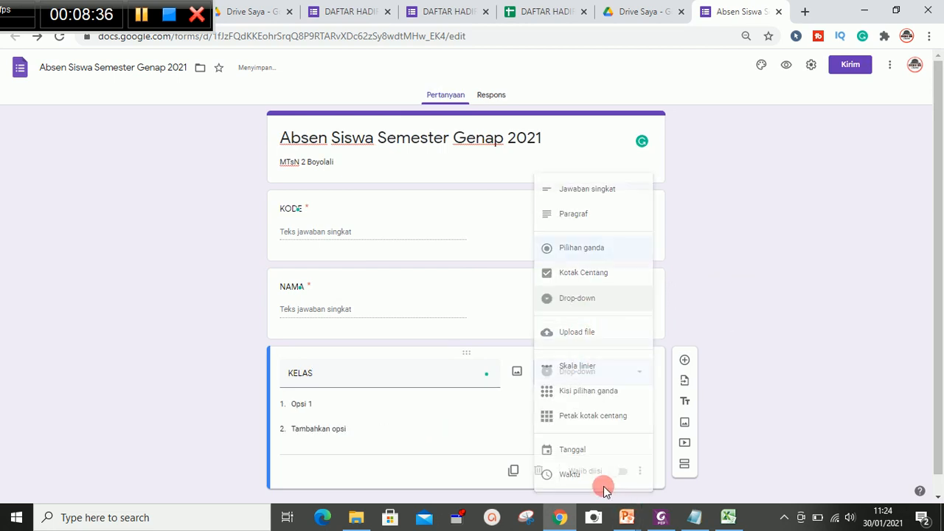
- Add the KELAS drop-down options 7A, 7B and 7C
left_click(351, 406)
type("7A")
key("Return")
type("7B")
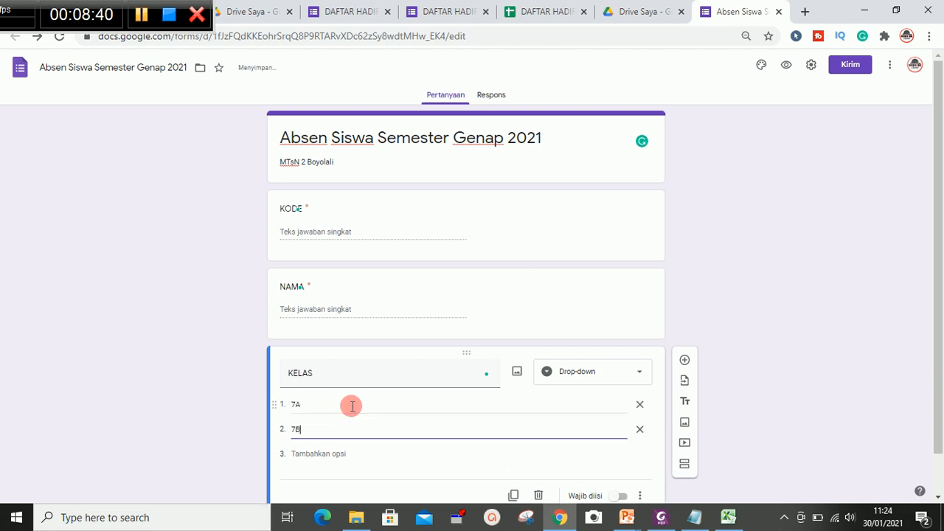
key("Return")
type("7C")
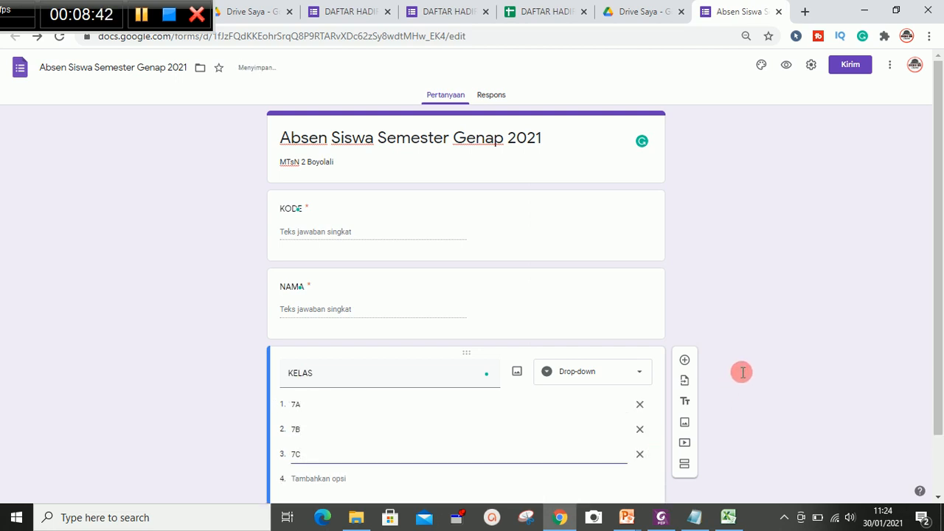
left_click_drag(938, 359, 920, 425)
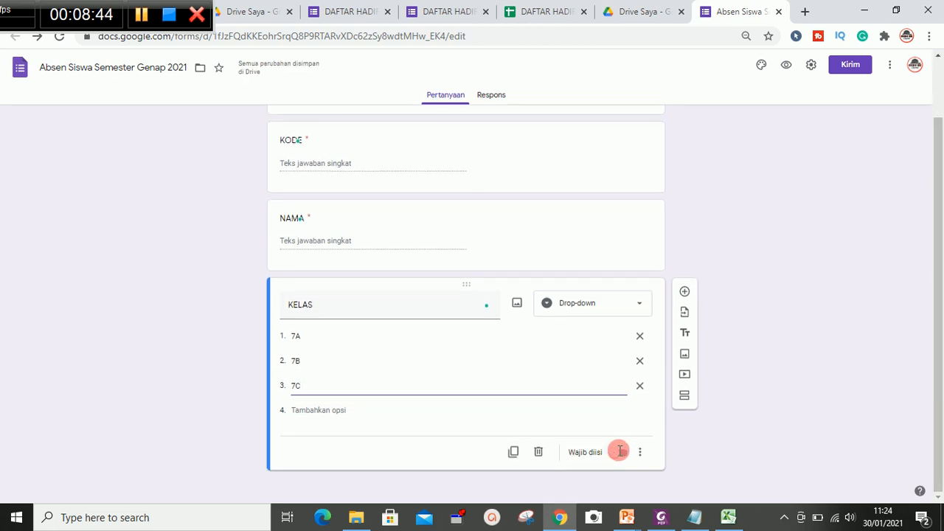
- Make the KELAS question required and add a new multiple-choice question titled "KEHADIRAN"
left_click(620, 451)
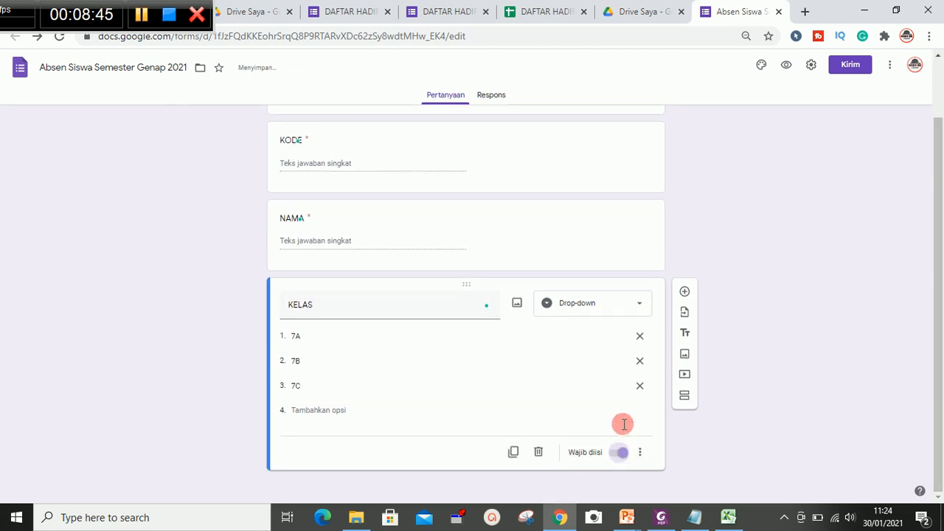
left_click(685, 293)
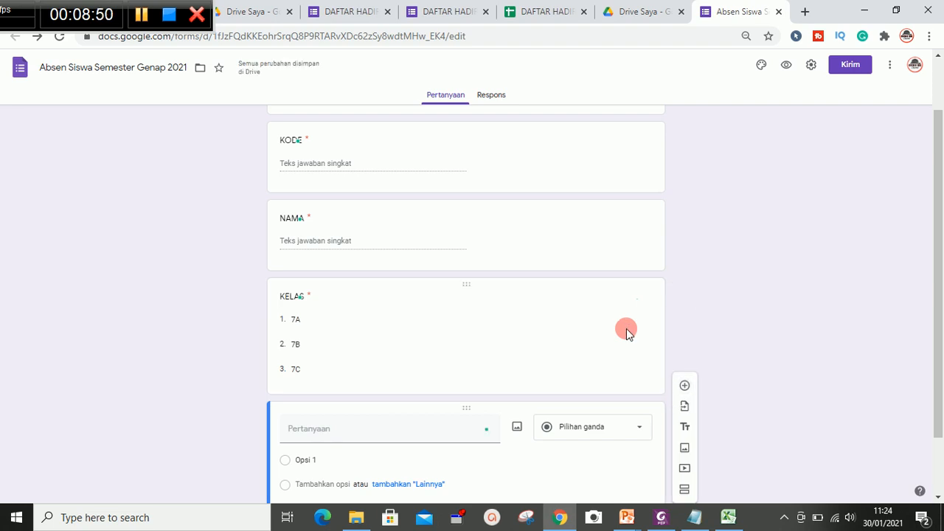
left_click(342, 433)
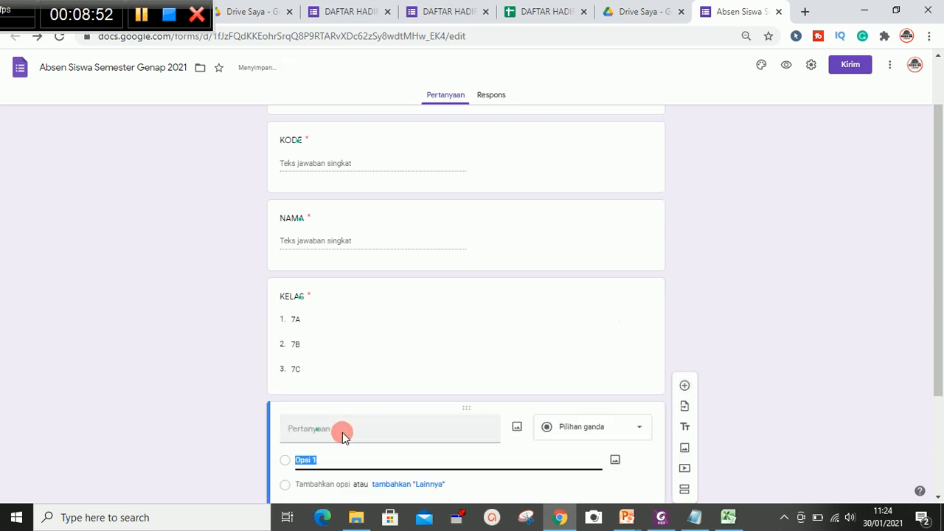
type("KEHADIRAN")
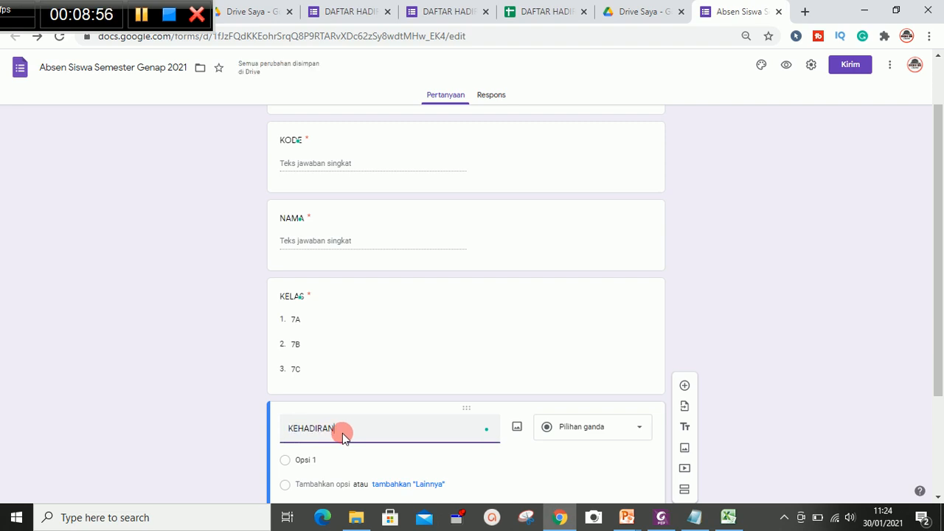
- Add the KEHADIRAN options HADIR, SAKIT and IZIN, and make the question required
left_click(340, 460)
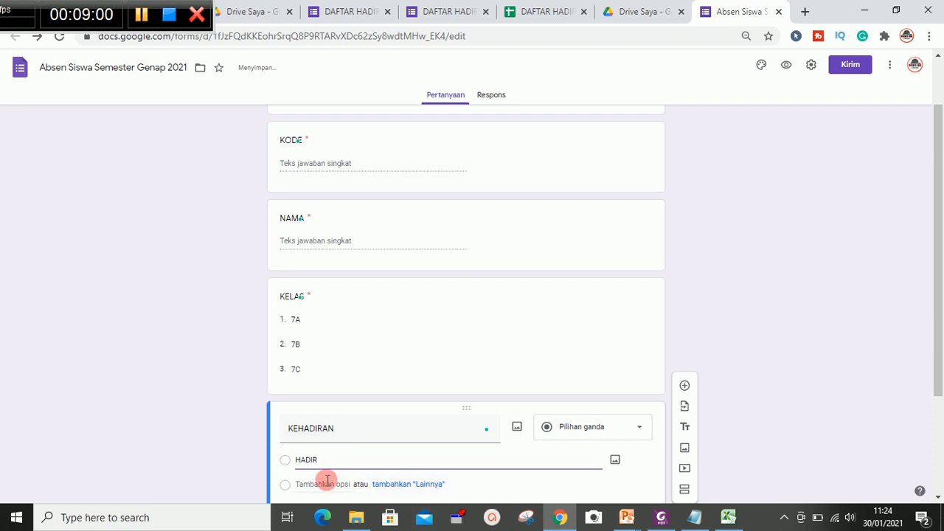
left_click(326, 484)
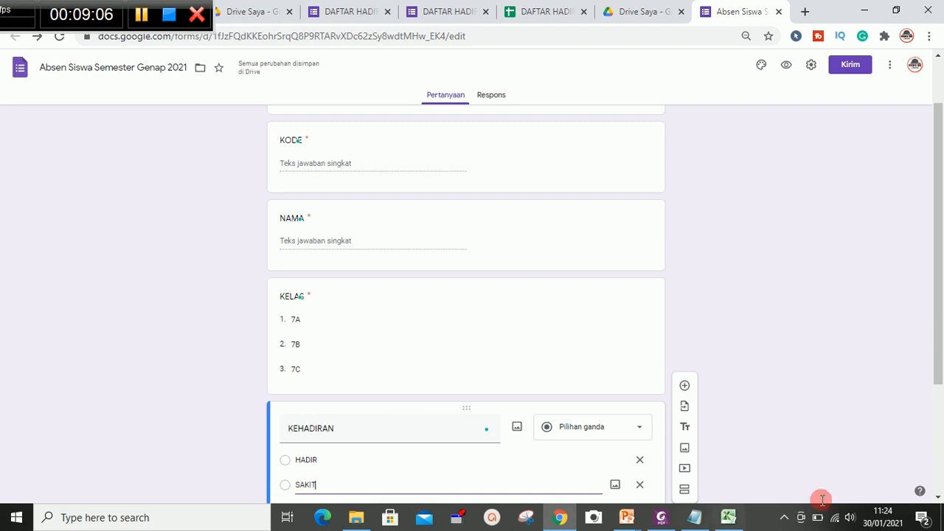
left_click_drag(938, 379, 939, 425)
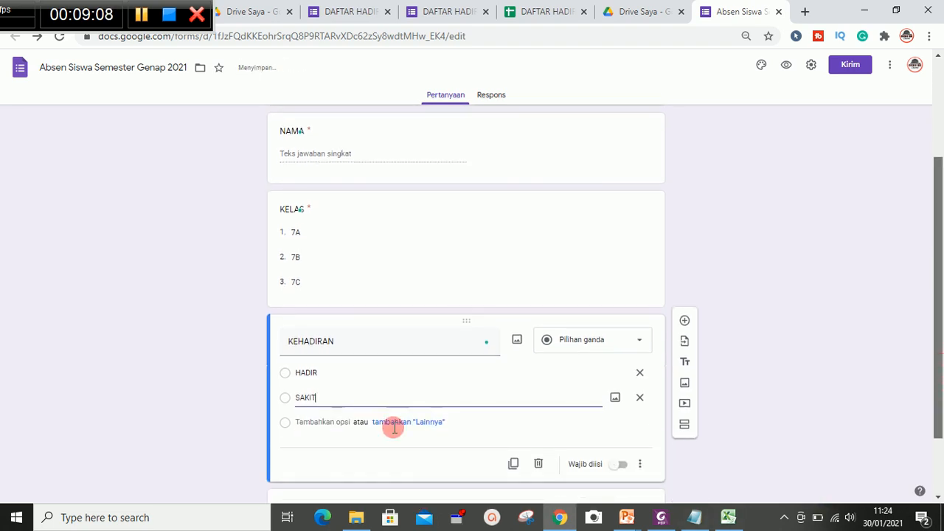
left_click(316, 417)
type("IZIN")
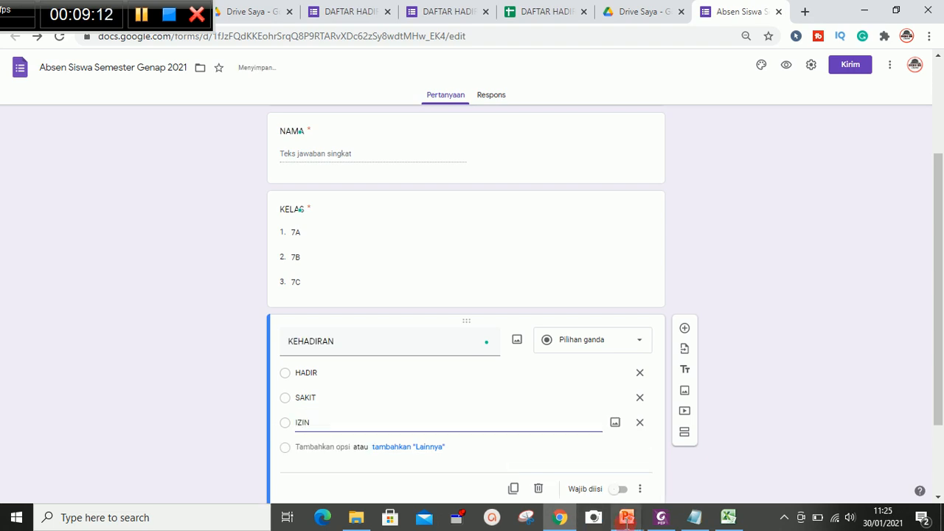
left_click(622, 491)
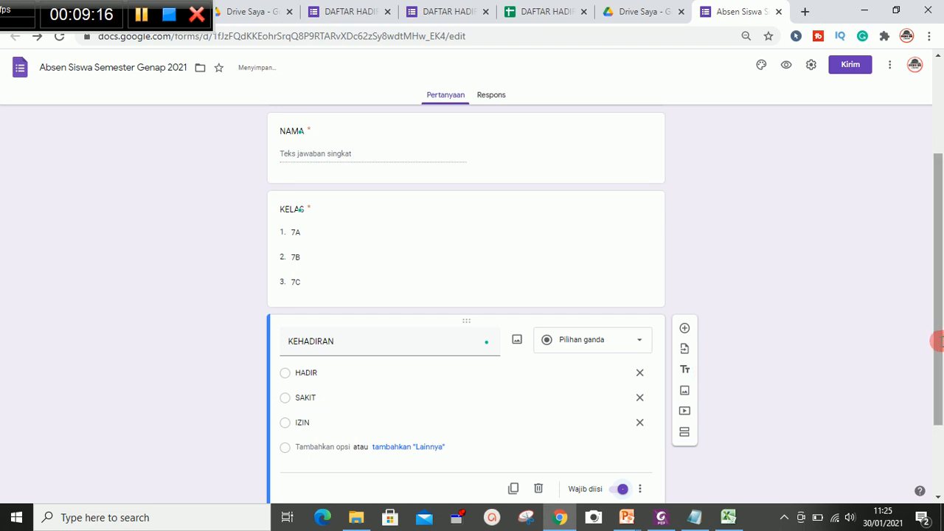
left_click(549, 11)
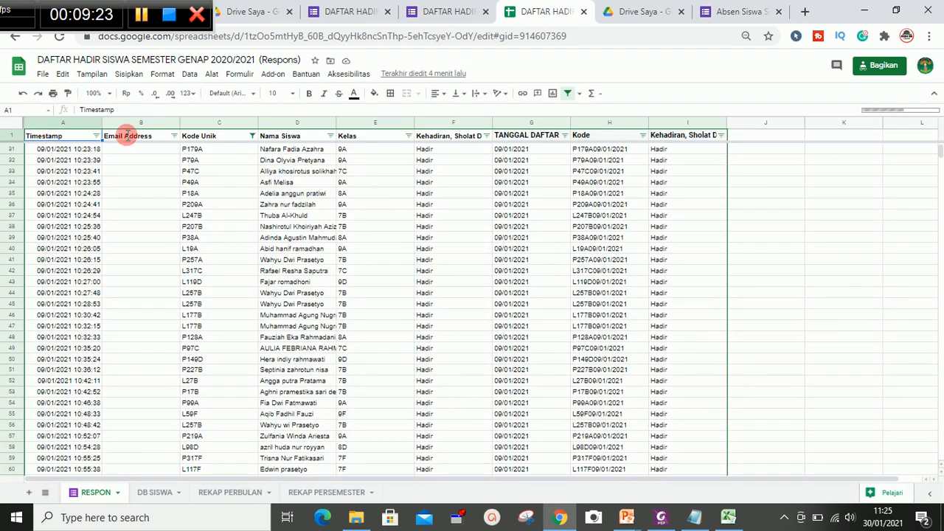
left_click(723, 11)
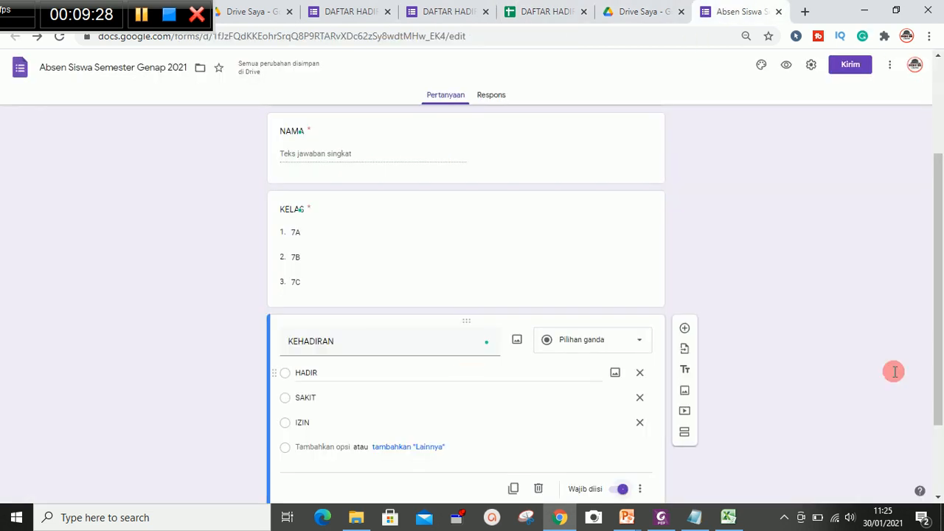
- Set the form's header image to a picture from the Kantor dan Sekolah theme category
left_click_drag(939, 383, 931, 287)
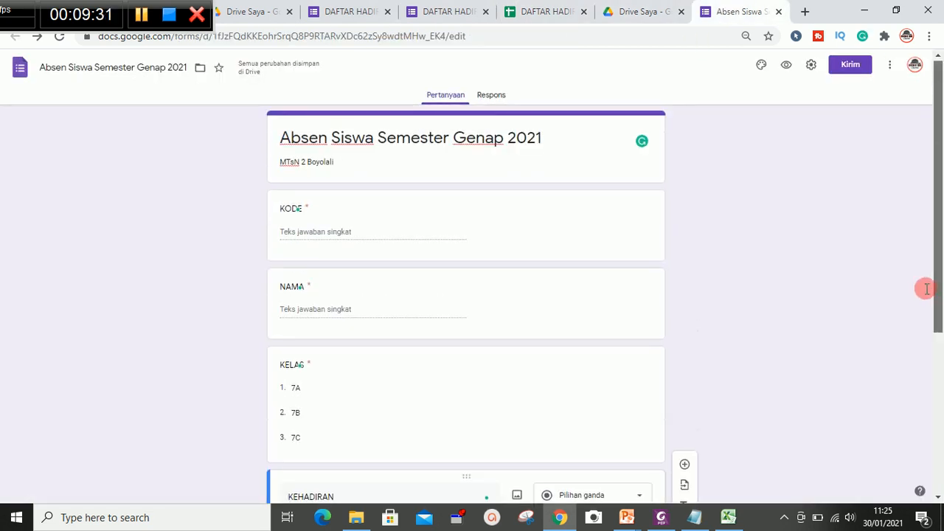
left_click(760, 65)
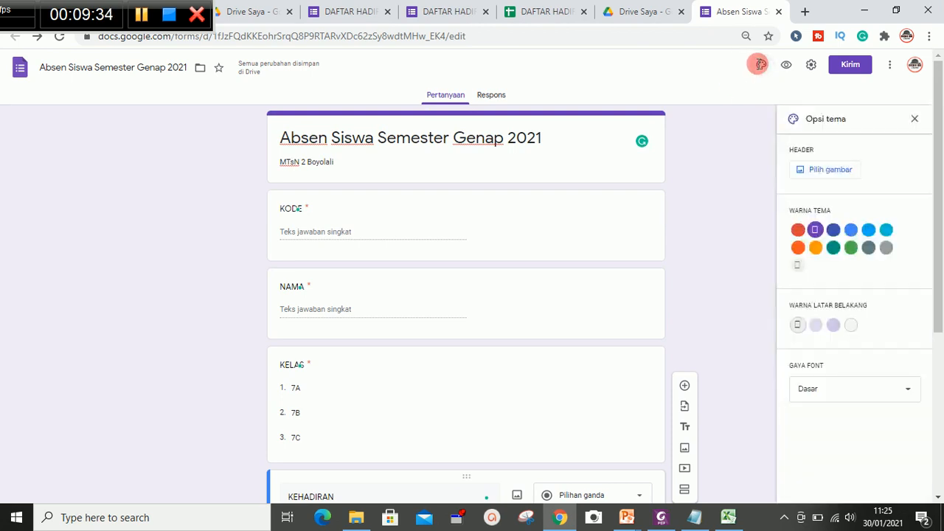
left_click(806, 171)
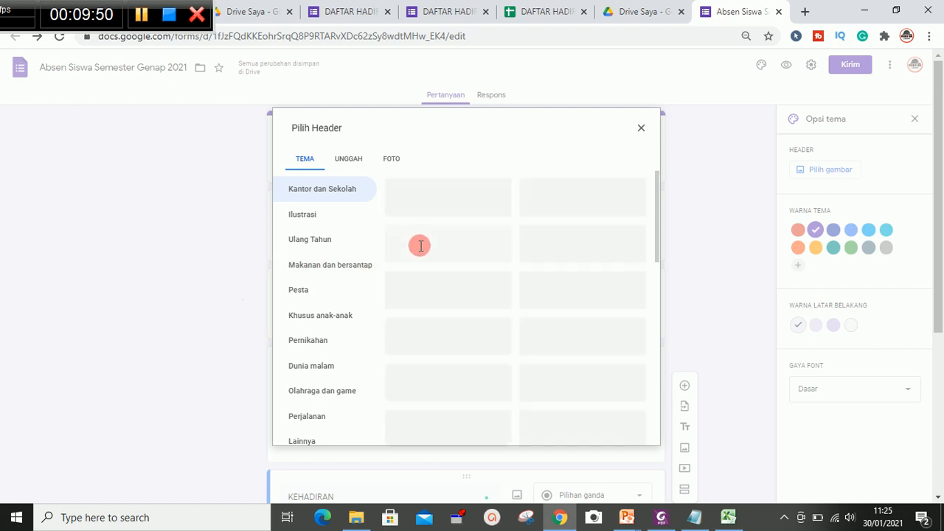
left_click(462, 199)
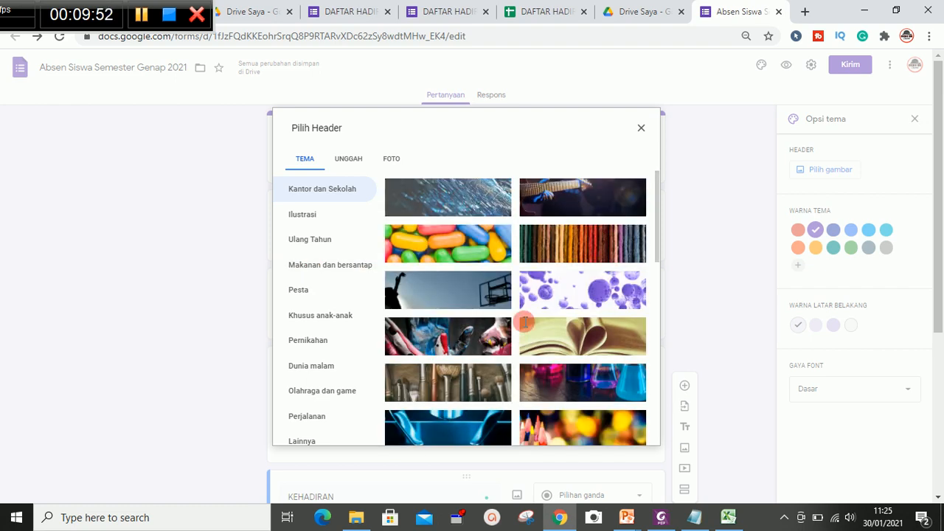
left_click(620, 432)
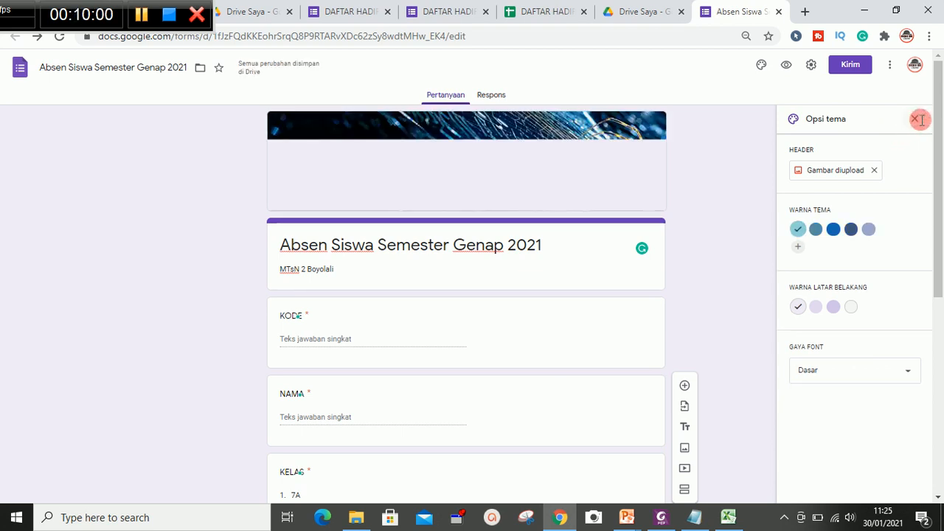
left_click(917, 119)
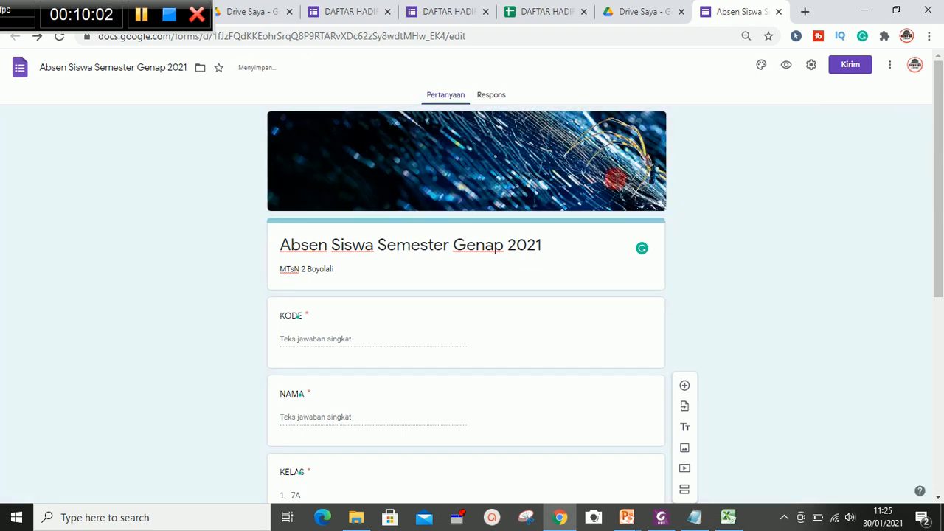
left_click_drag(939, 194, 939, 389)
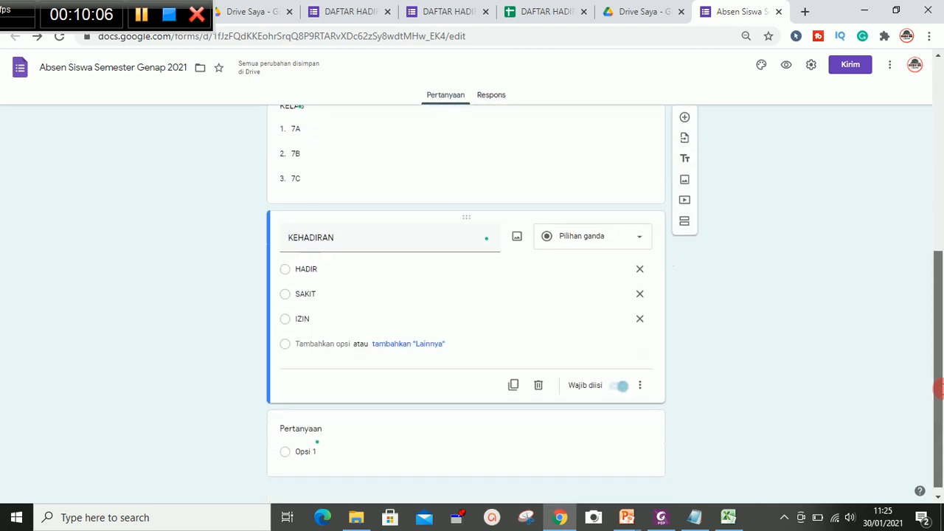